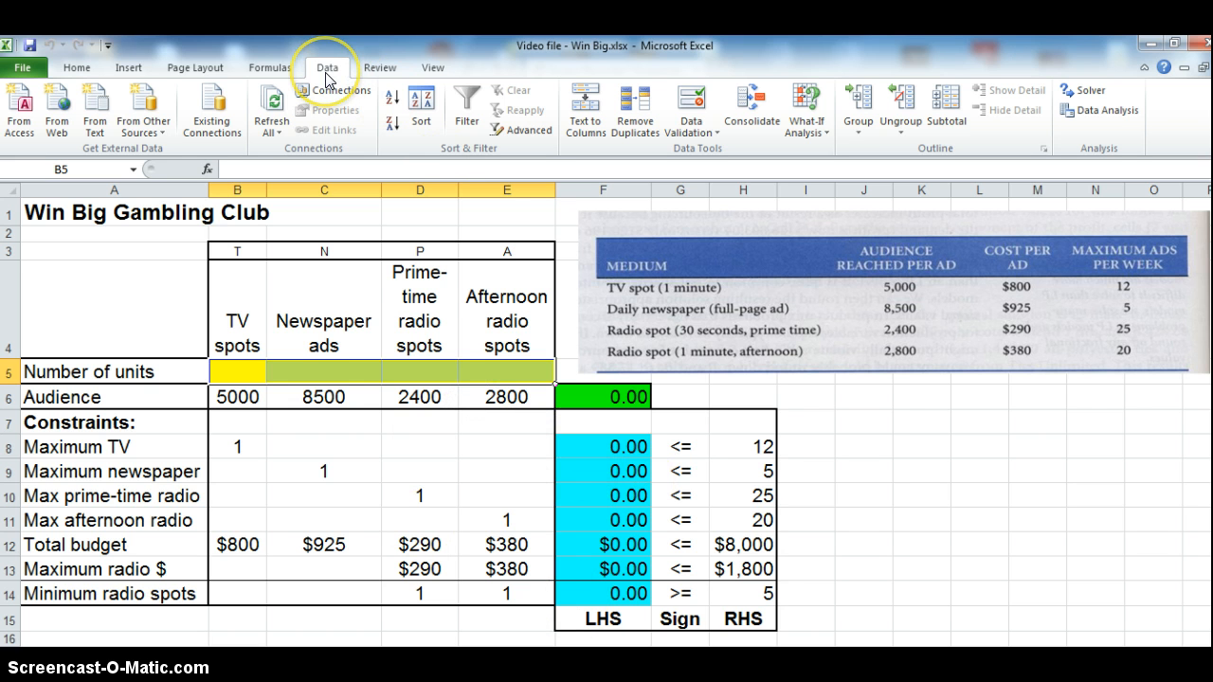
# - Open Solver and set it to maximise F6 by changing the variable cells B5:E5
pyautogui.click(1085, 92)
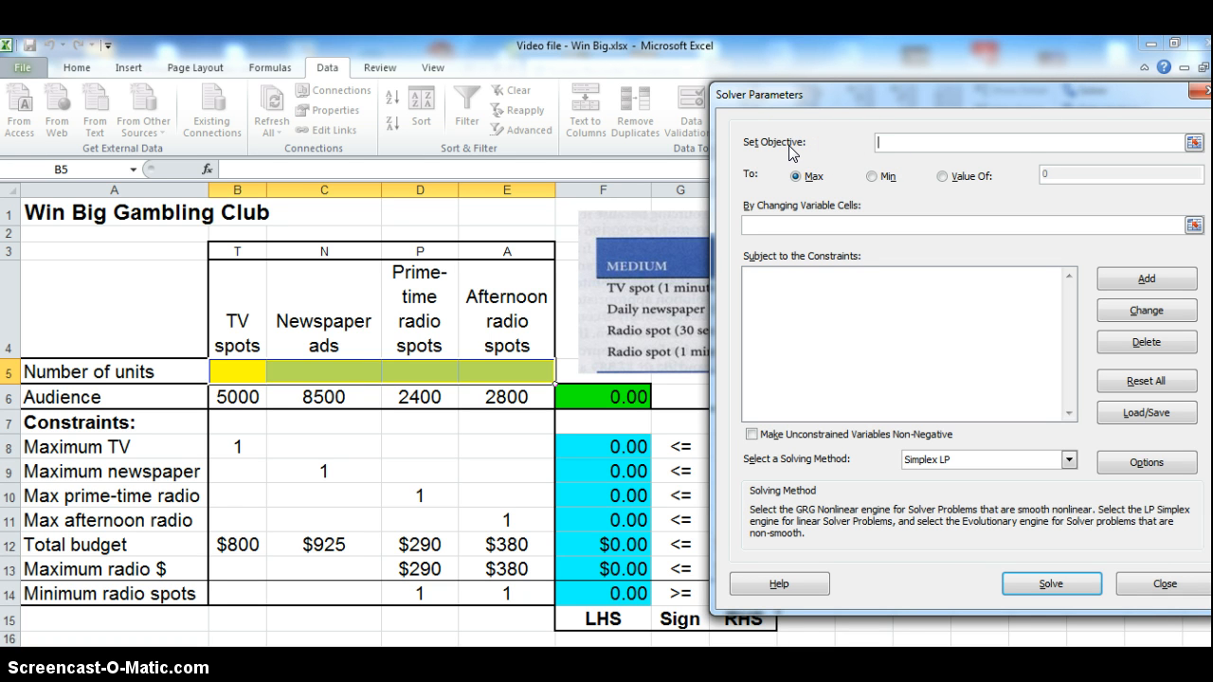
pyautogui.click(584, 394)
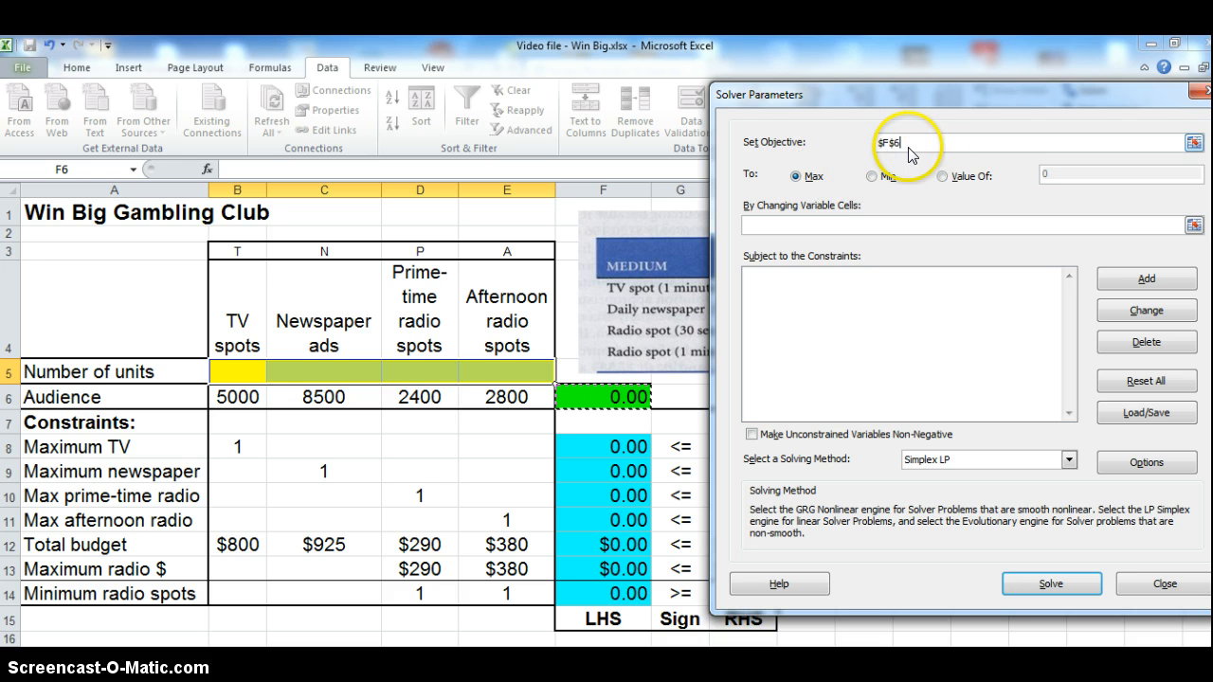
pyautogui.click(759, 227)
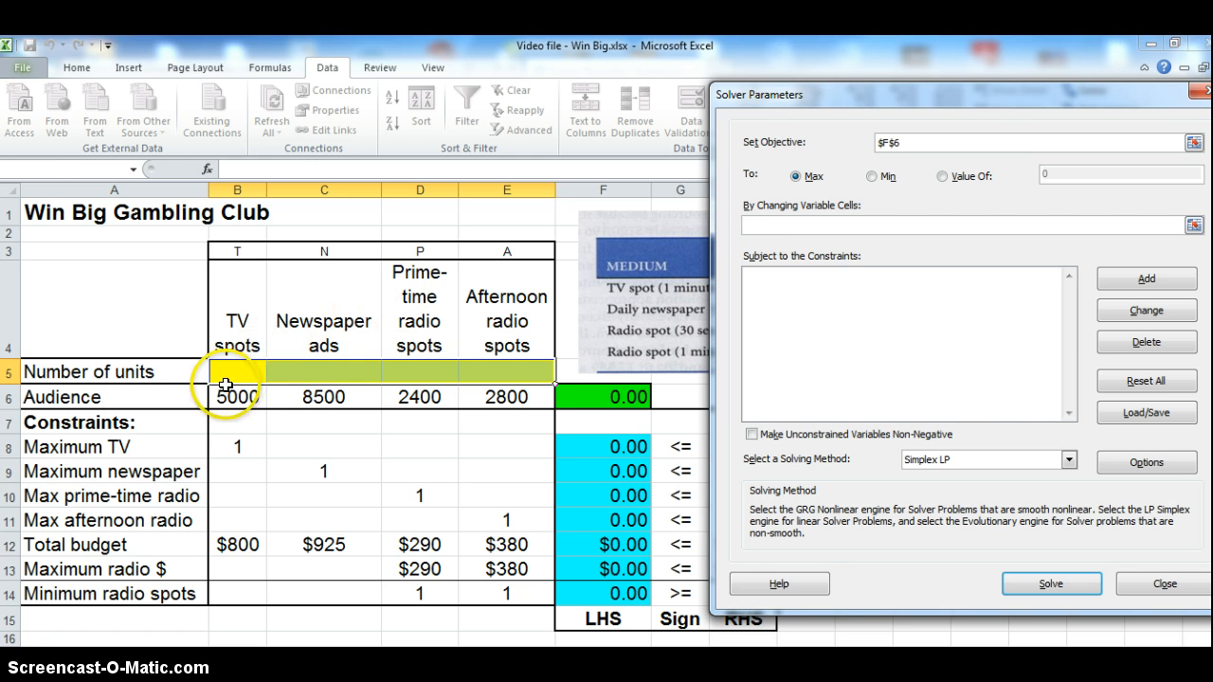
pyautogui.moveTo(224, 372); pyautogui.dragTo(477, 374)
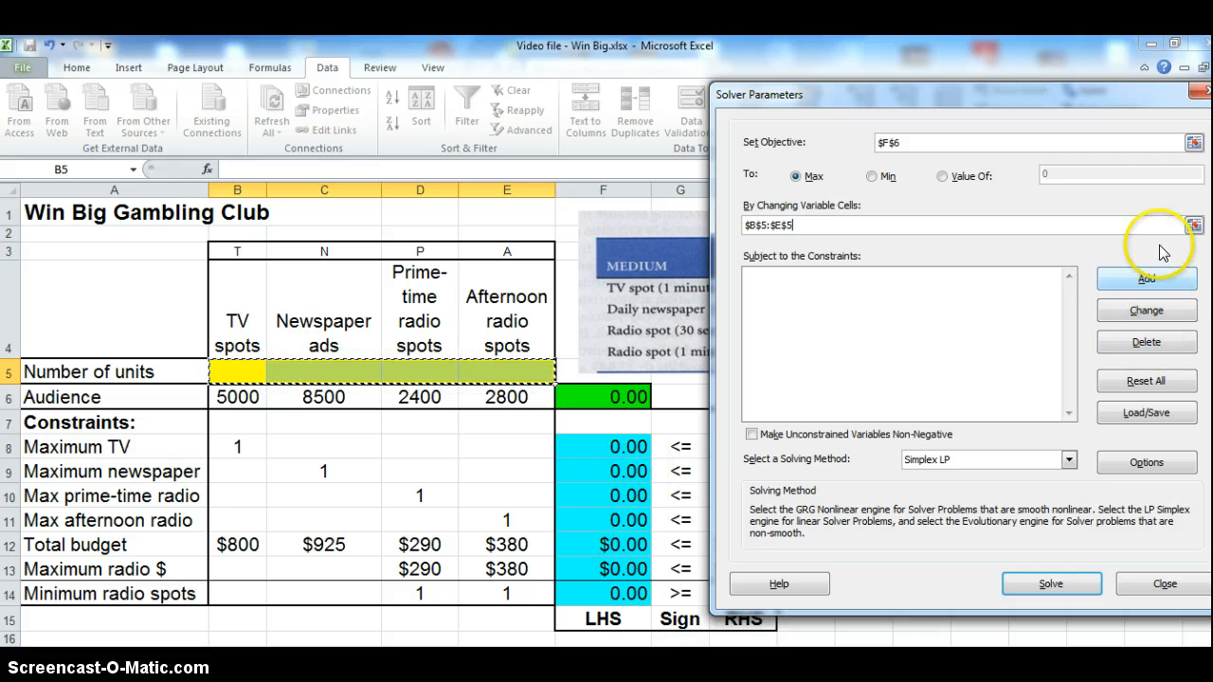
# - Start a new Solver constraint with F8:F13 as its cell reference
pyautogui.click(1147, 279)
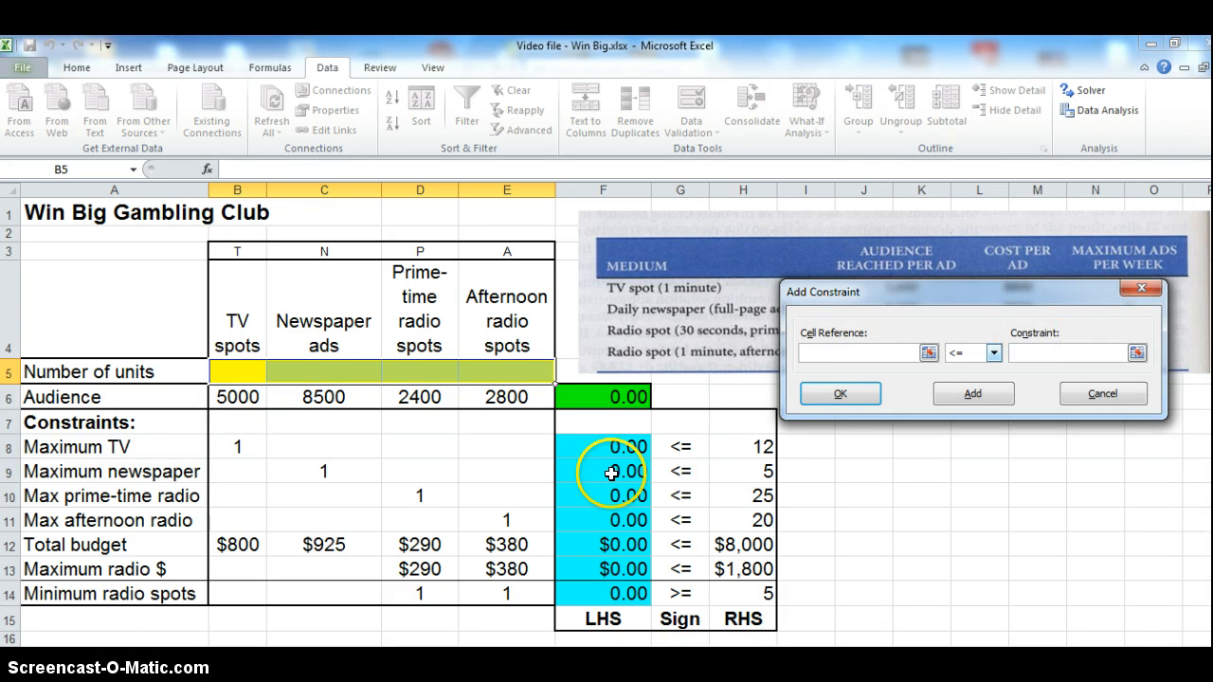
pyautogui.moveTo(618, 445); pyautogui.dragTo(609, 569)
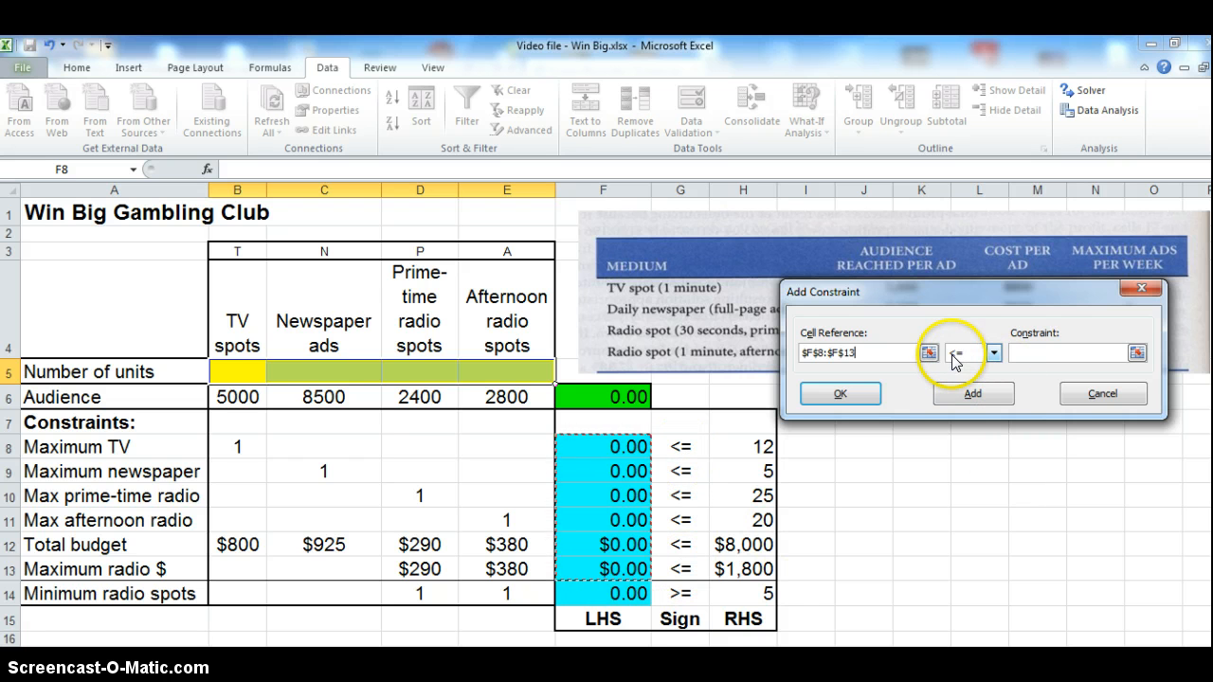
pyautogui.click(1052, 352)
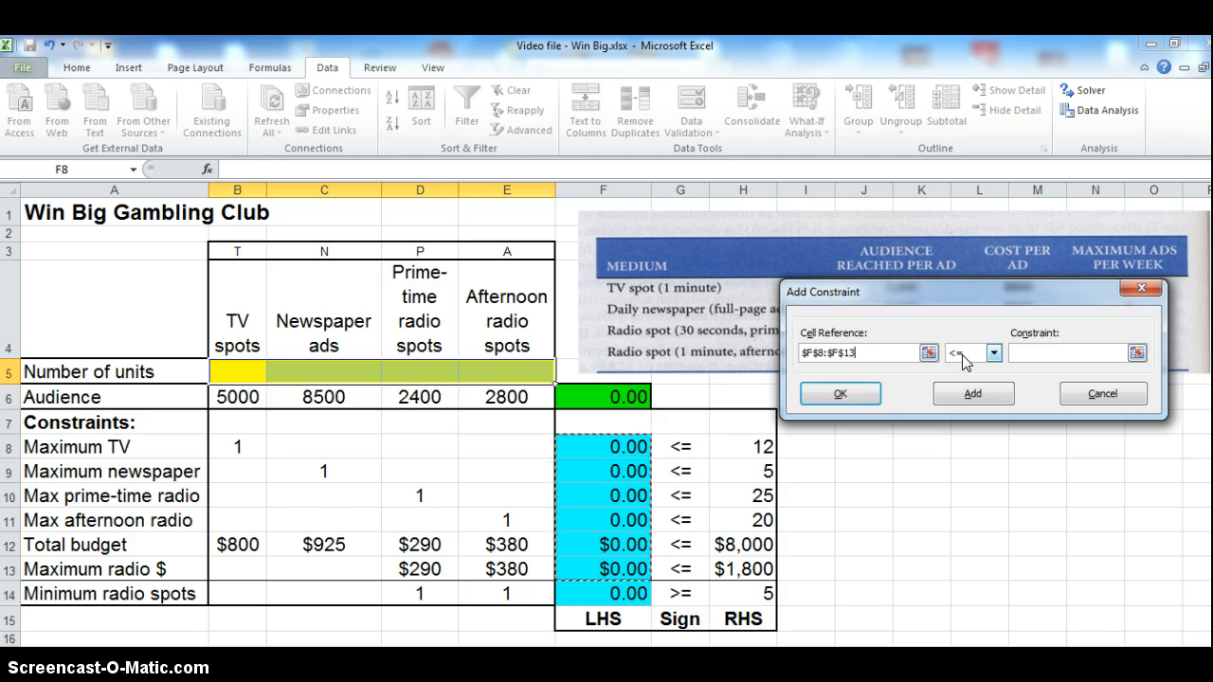
pyautogui.moveTo(758, 447); pyautogui.dragTo(746, 559)
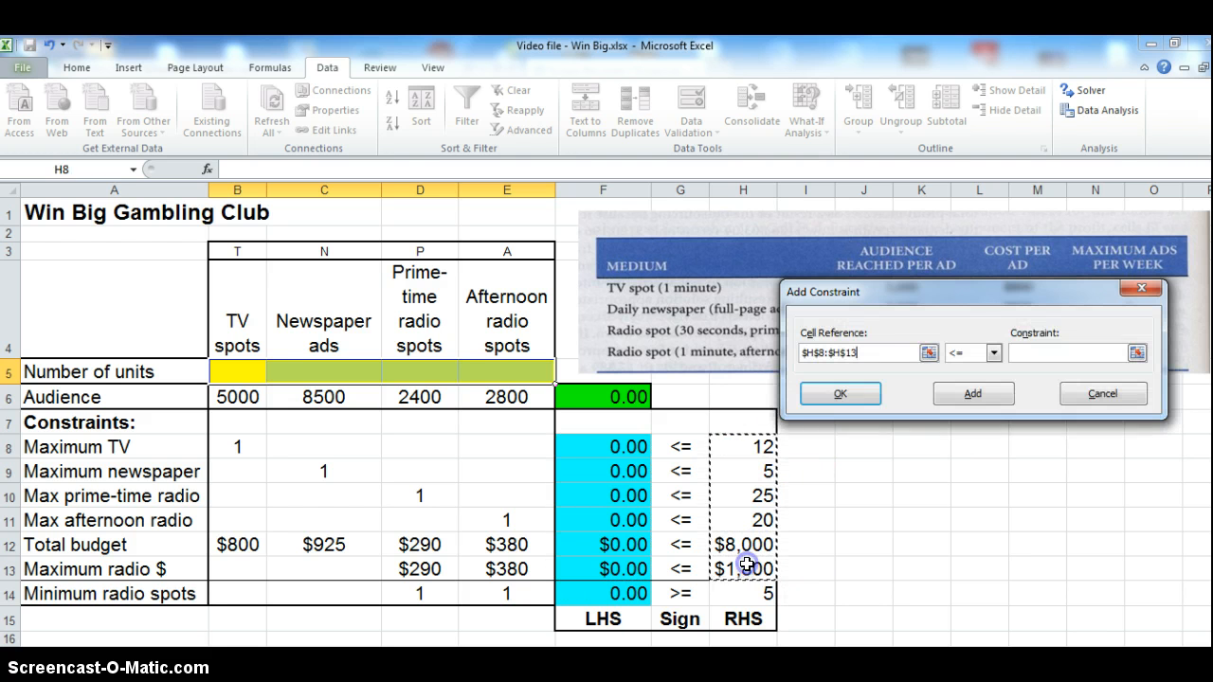
pyautogui.click(862, 352)
pyautogui.moveTo(863, 352); pyautogui.dragTo(744, 346)
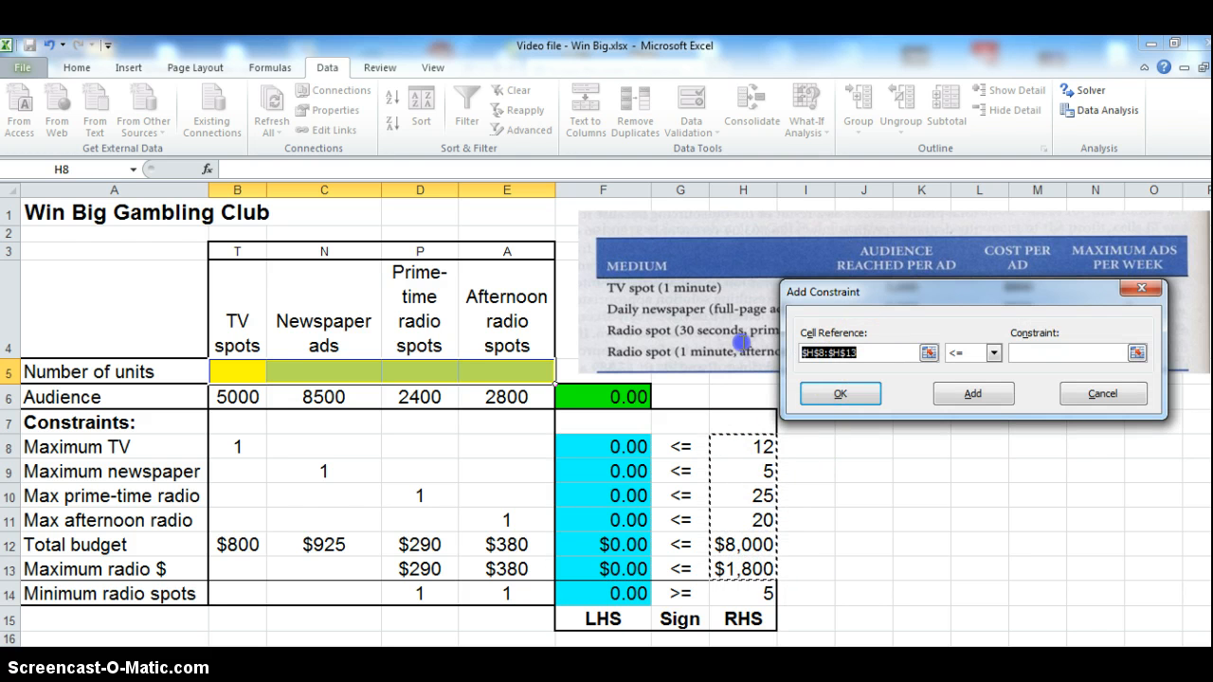
pyautogui.press('BackSpace')
pyautogui.moveTo(582, 451); pyautogui.dragTo(579, 564)
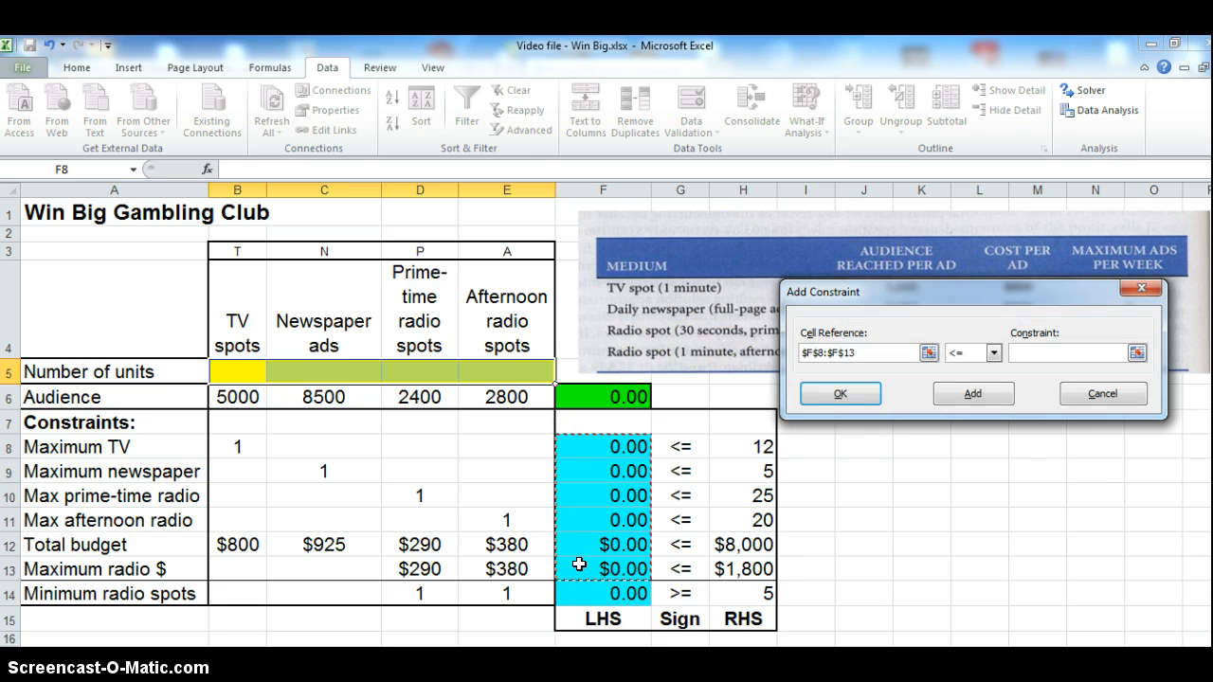
# - Limit F8:F13 to at most the right-hand-side values in H8:H13 and add the constraint
pyautogui.click(1031, 352)
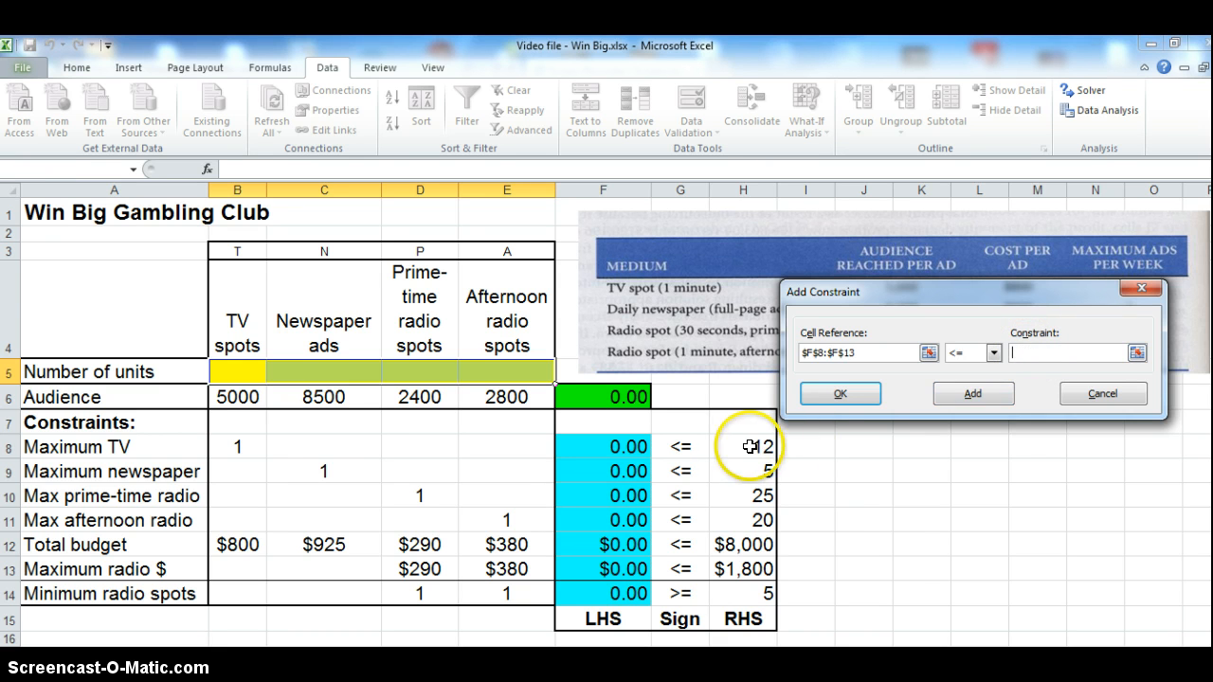
pyautogui.moveTo(758, 447); pyautogui.dragTo(748, 567)
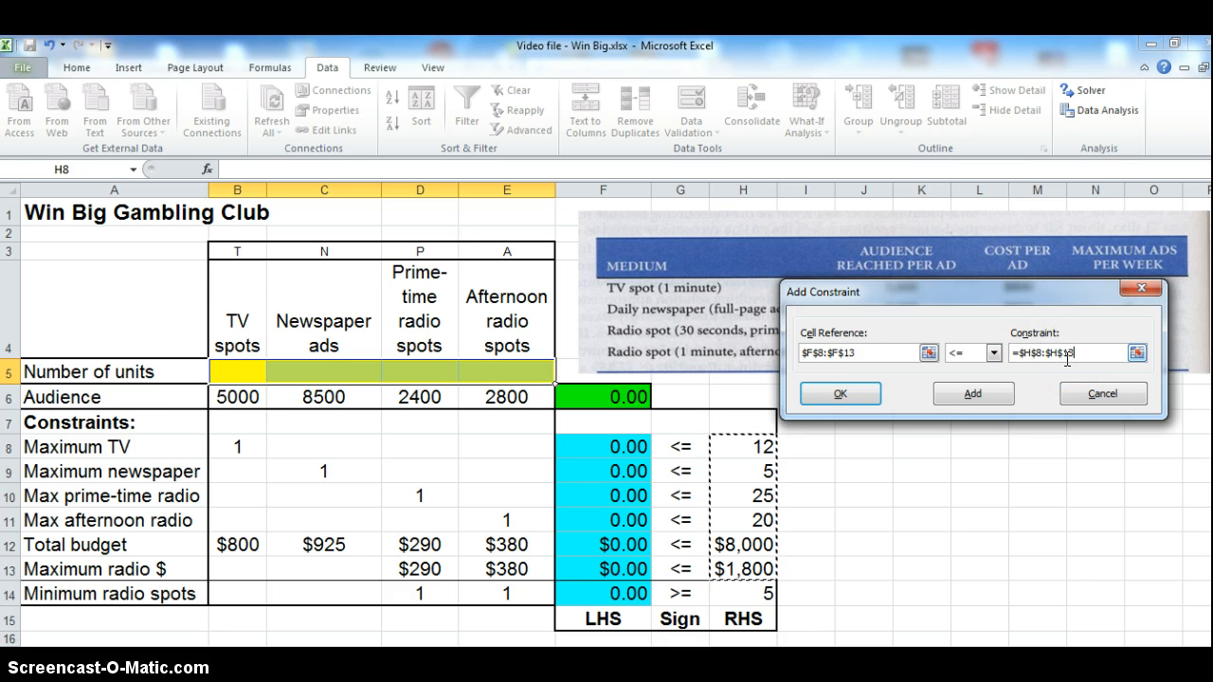
pyautogui.click(962, 397)
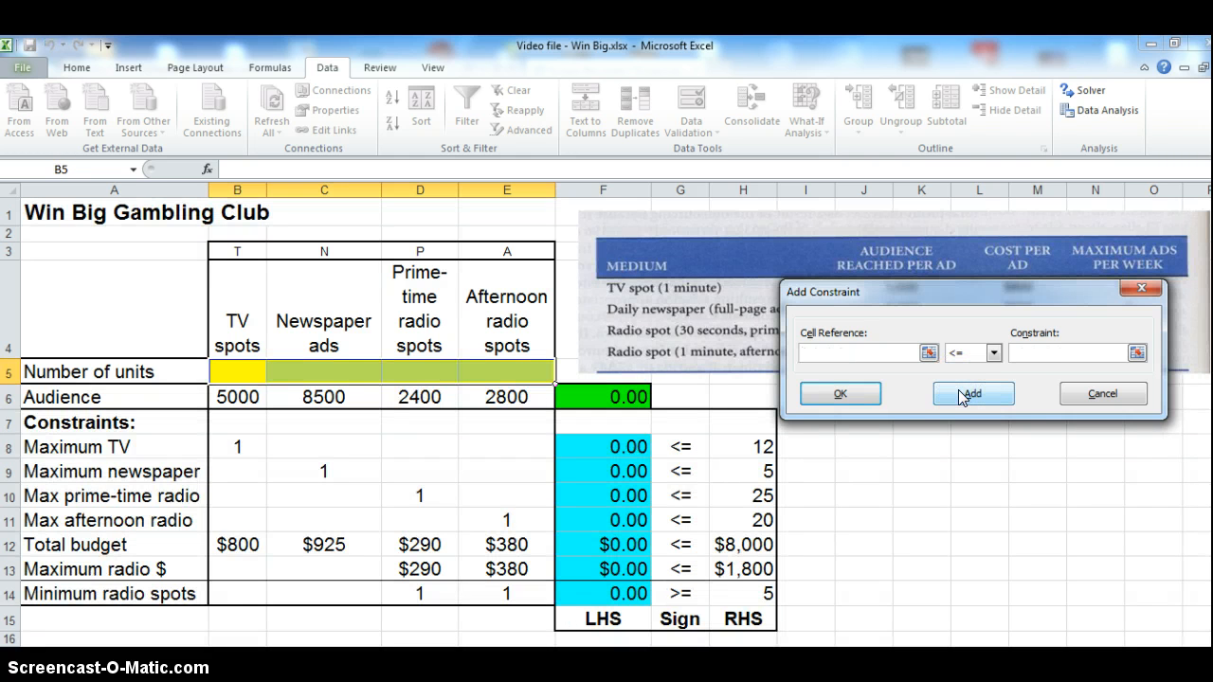
# - Add the minimum radio spots constraint F14 >= H14 and return to the Solver parameters
pyautogui.click(593, 593)
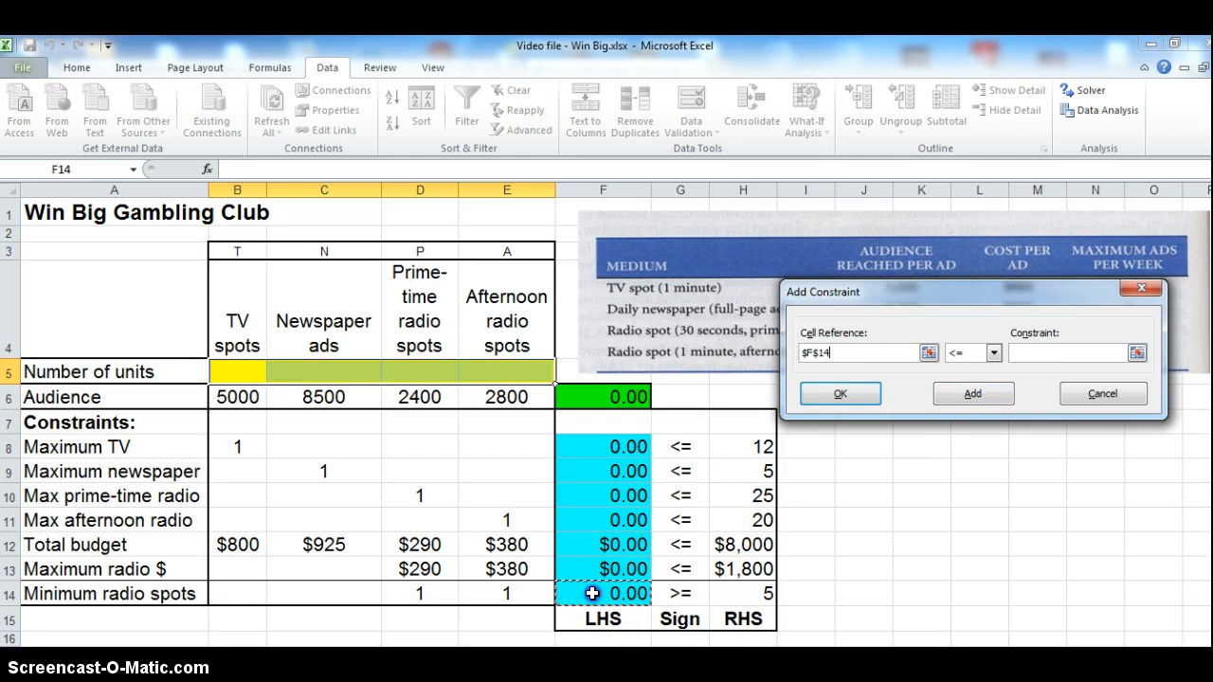
pyautogui.click(994, 353)
pyautogui.click(976, 393)
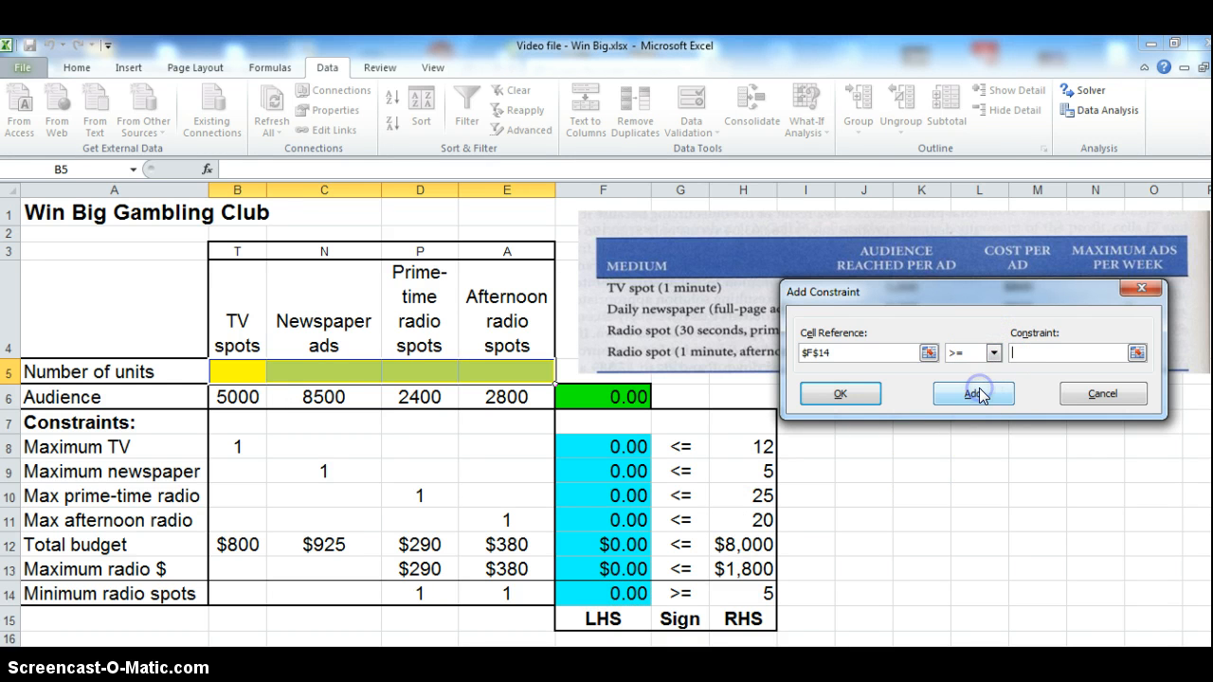
pyautogui.click(740, 595)
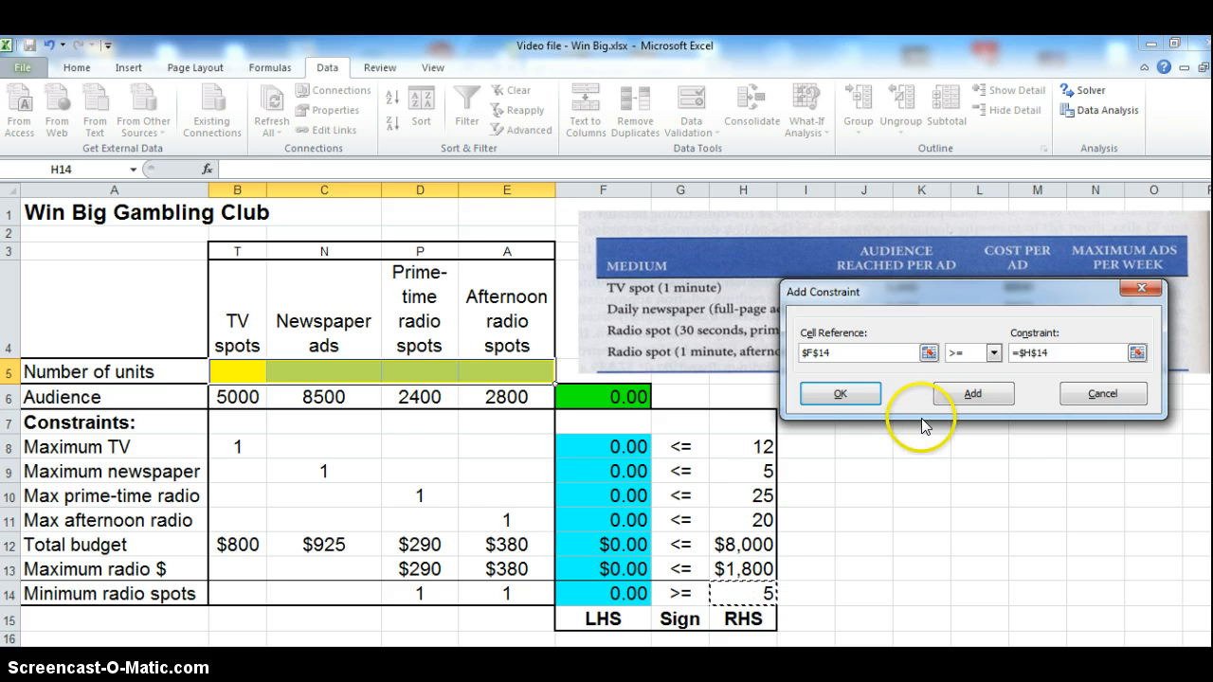
pyautogui.click(972, 394)
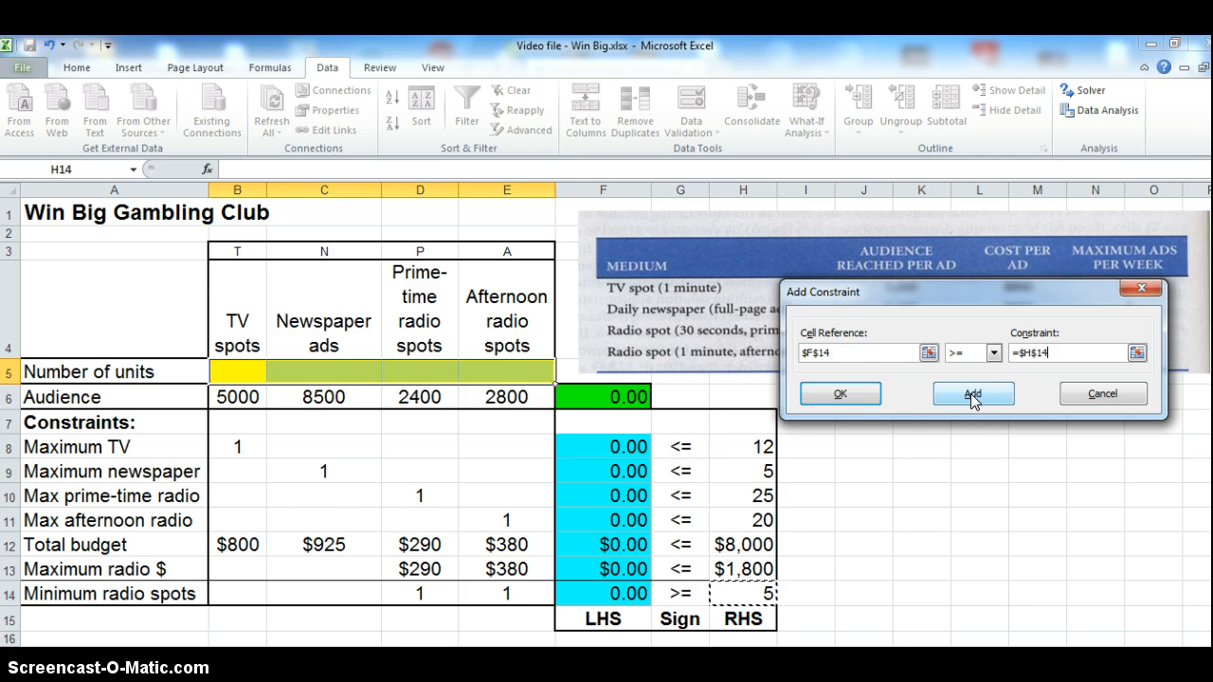
pyautogui.click(849, 395)
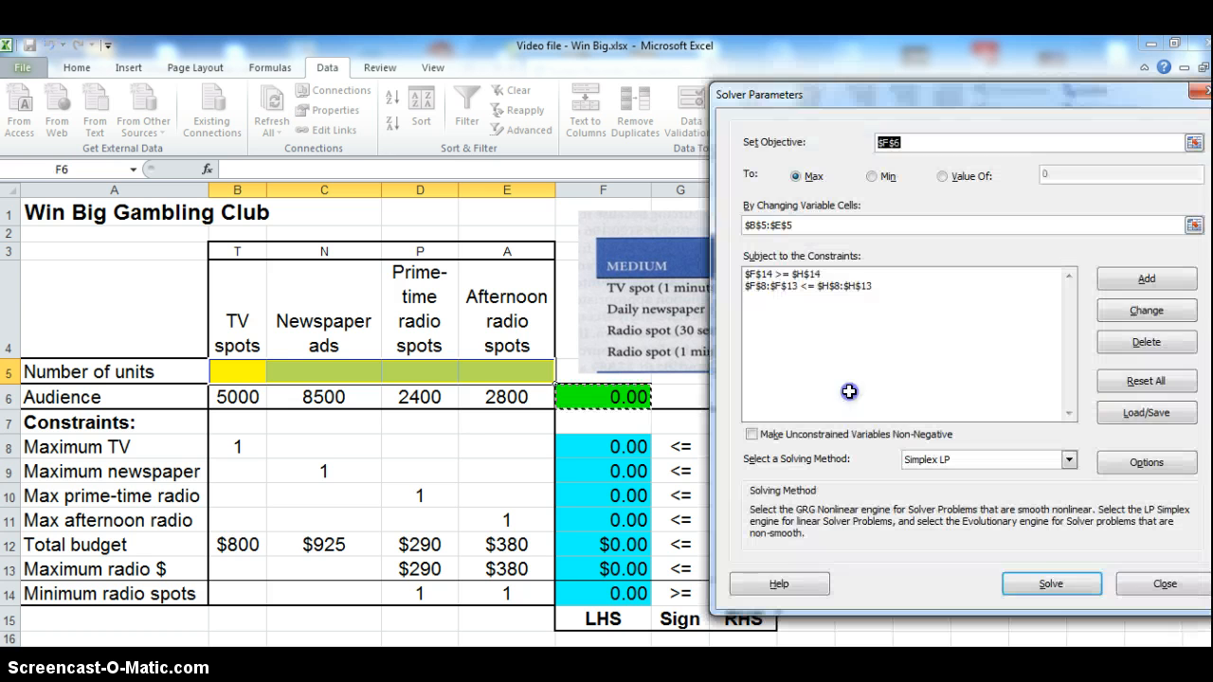
# - Solve the model, keep the Solver solution, and inspect the TV spots and total audience cells
pyautogui.click(1050, 585)
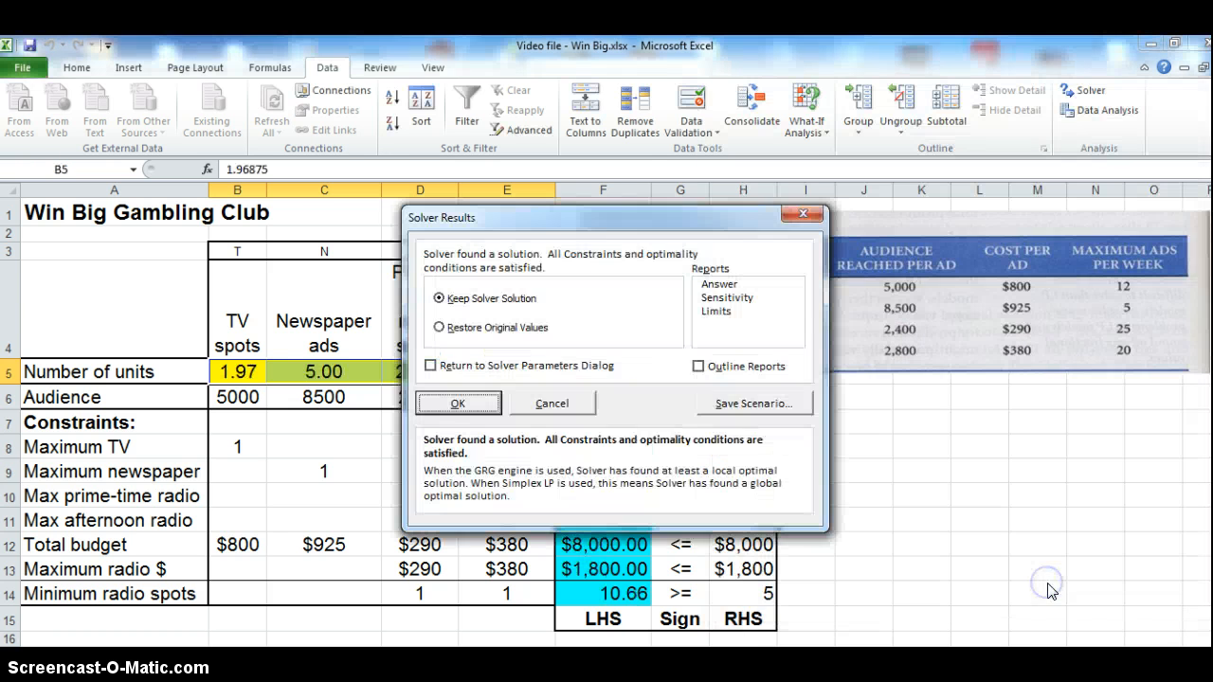
pyautogui.click(457, 405)
pyautogui.click(234, 372)
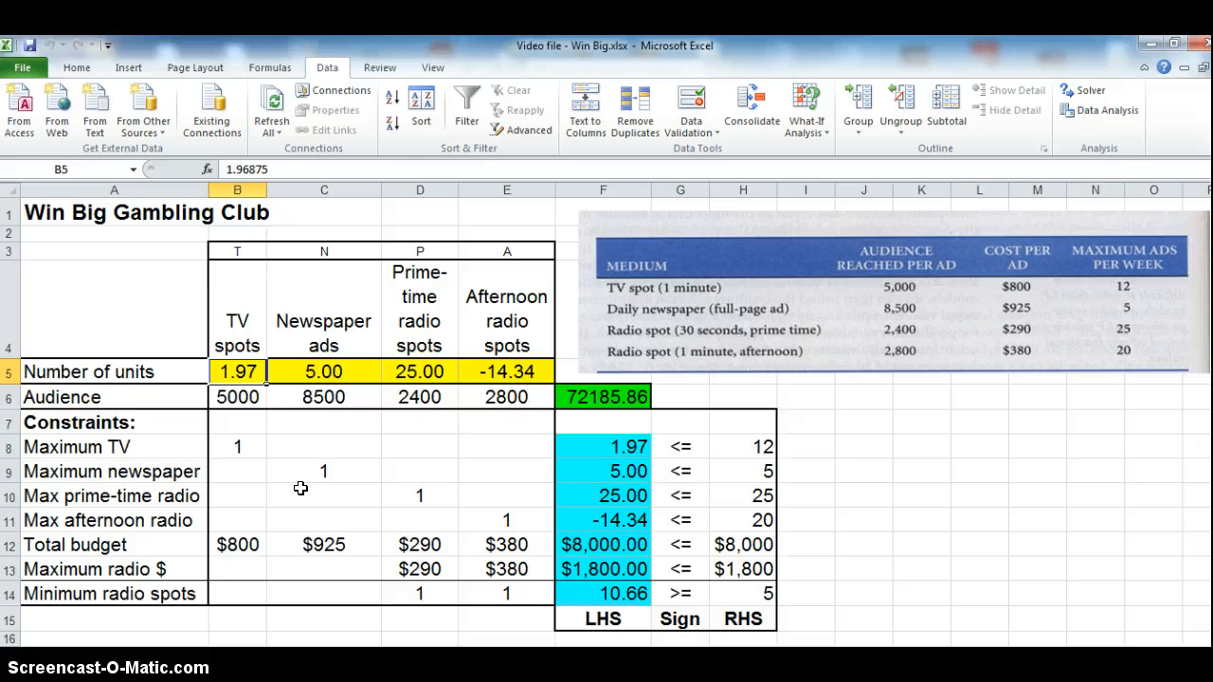
pyautogui.click(601, 397)
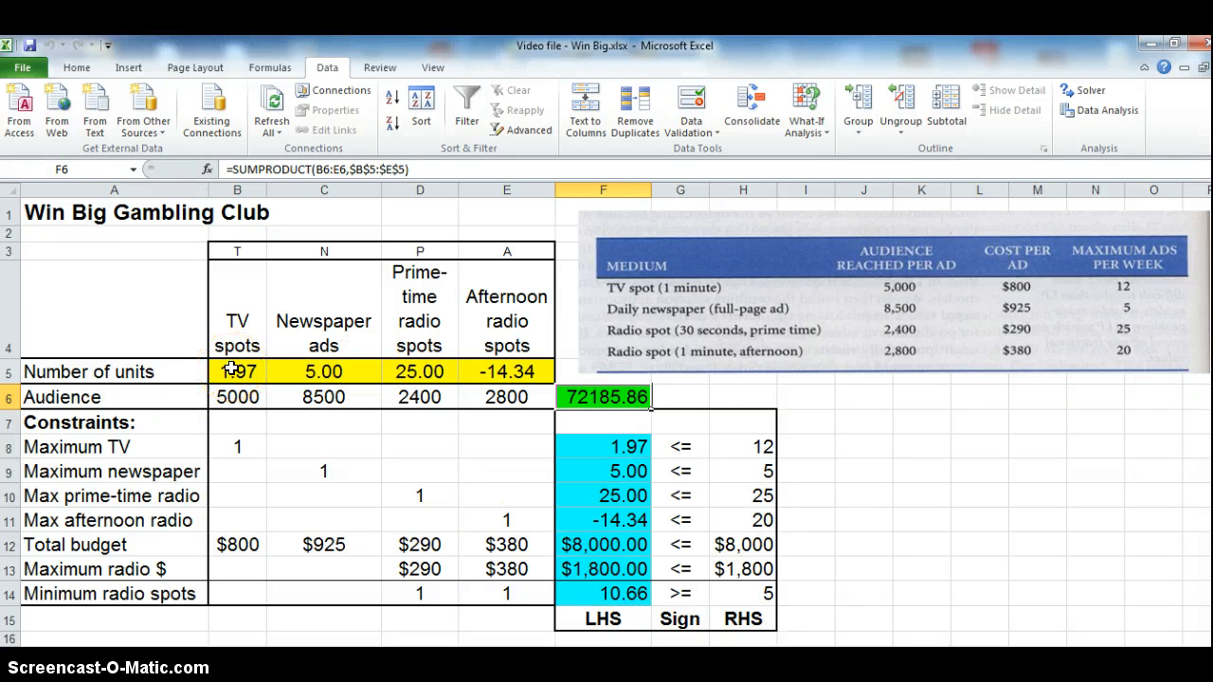
# - Clear the solved number of units in B5:E5
pyautogui.moveTo(232, 371); pyautogui.dragTo(539, 360)
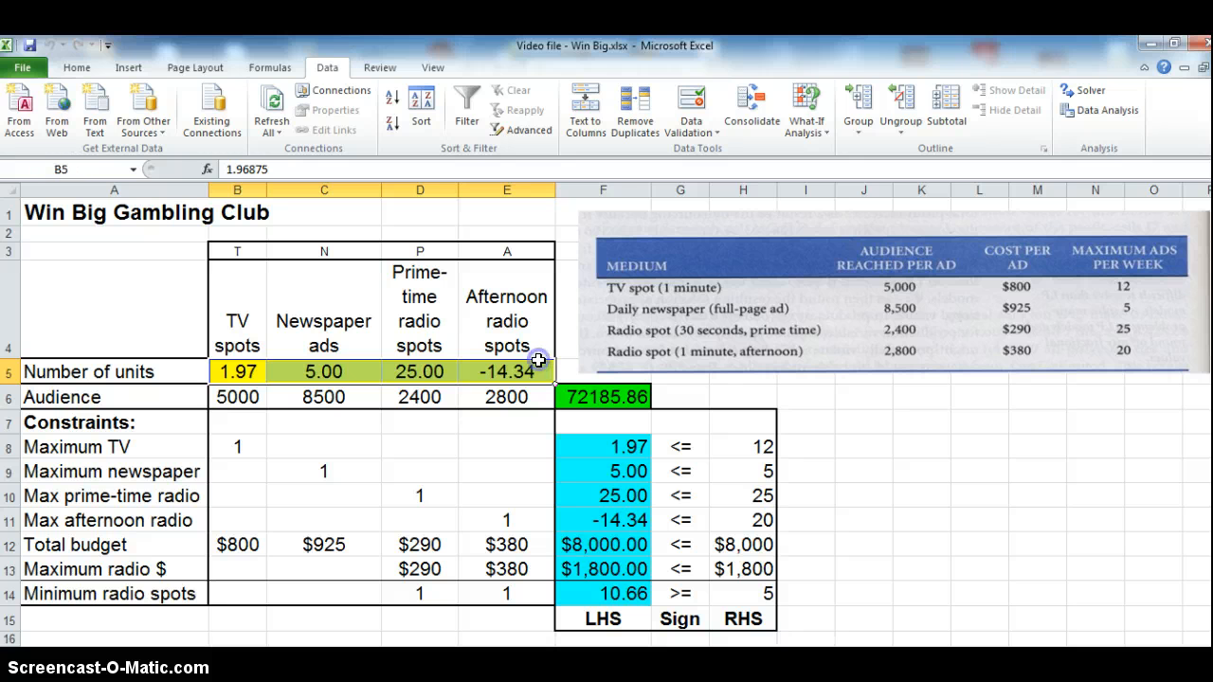
pyautogui.press('Delete')
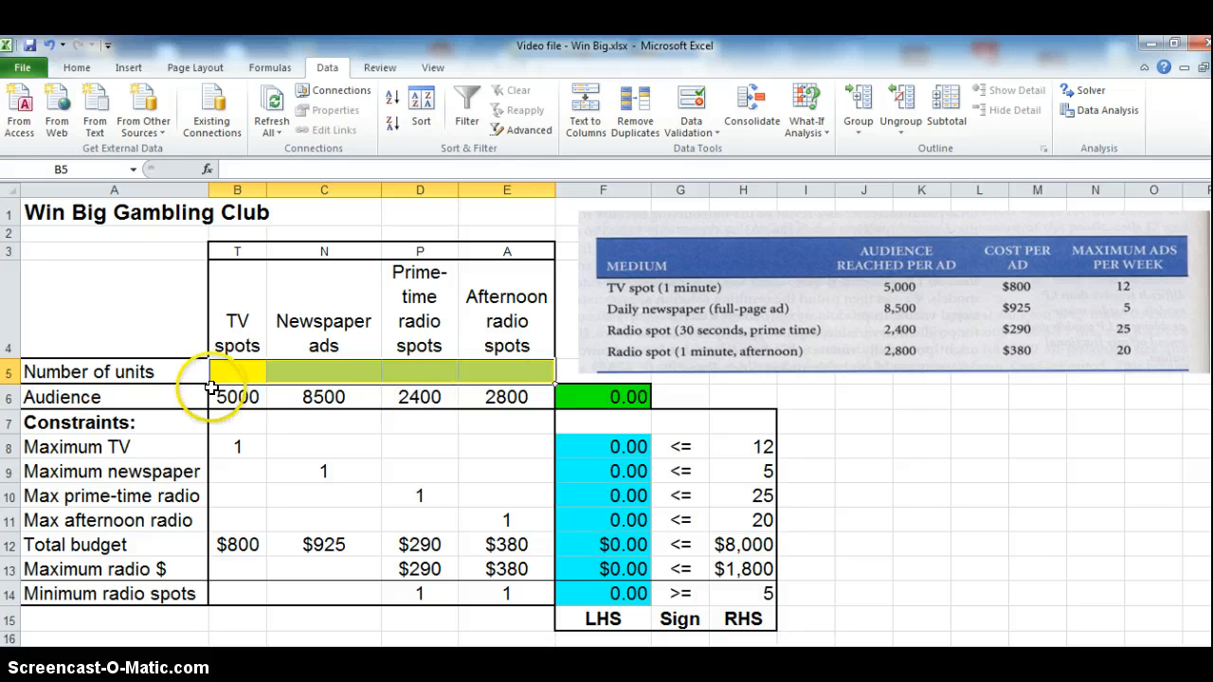
pyautogui.click(231, 372)
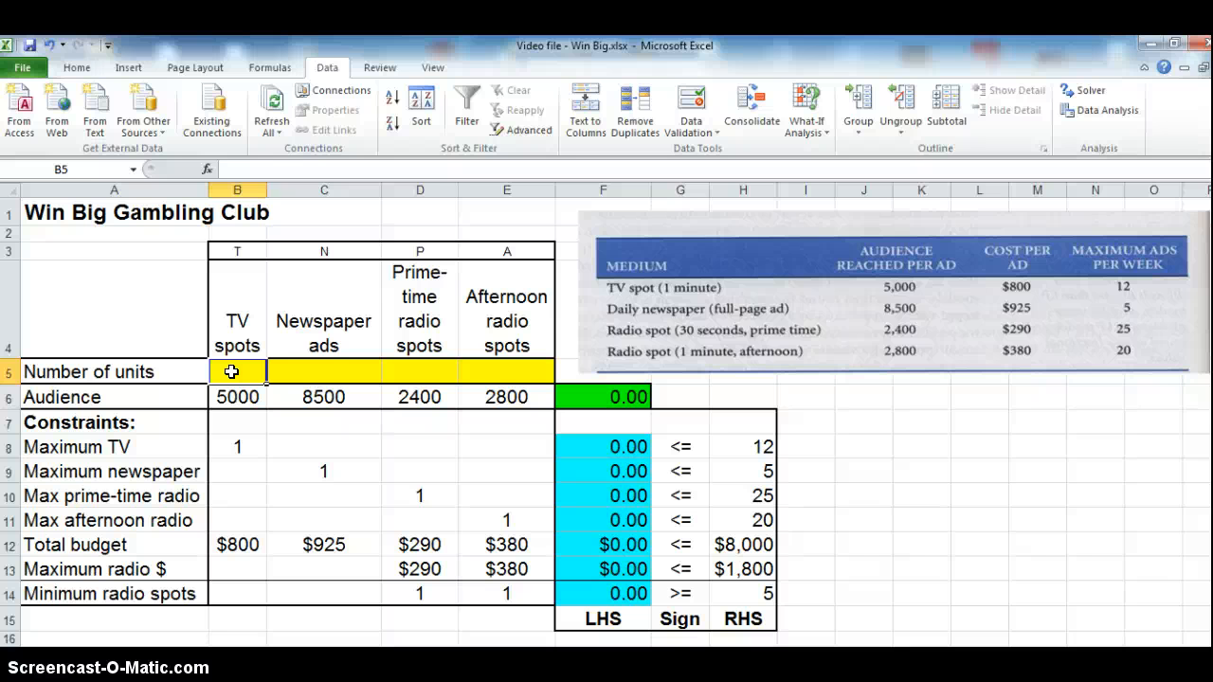
pyautogui.moveTo(232, 371); pyautogui.dragTo(489, 368)
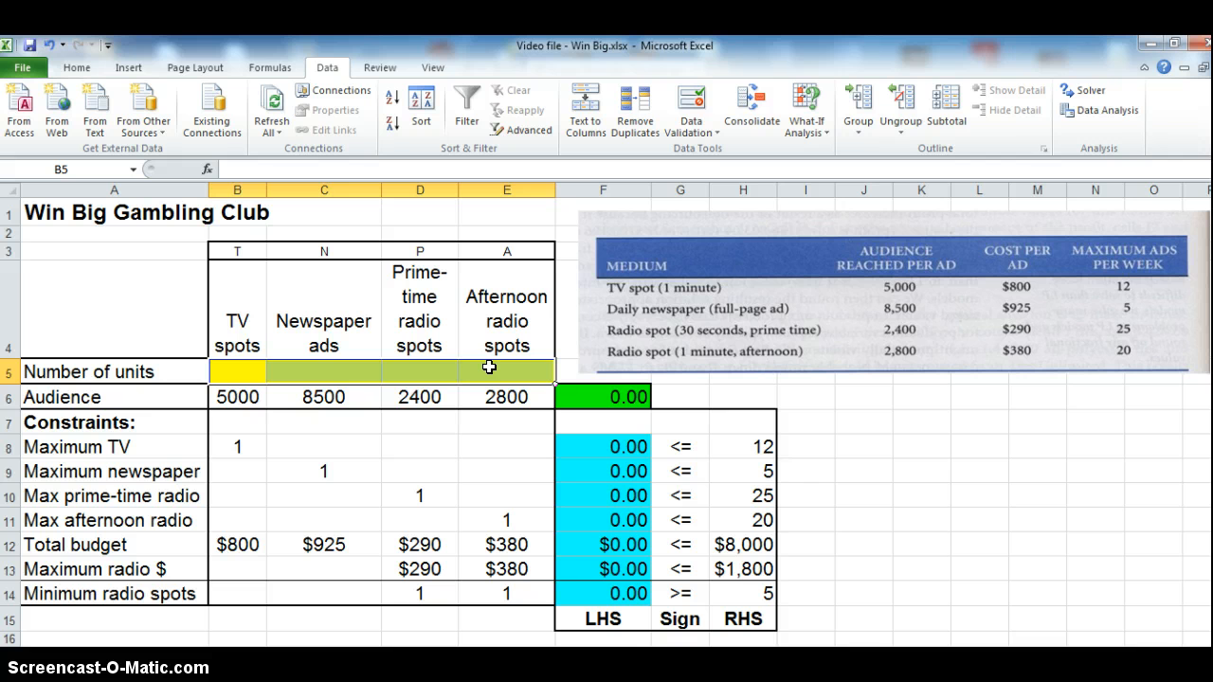
pyautogui.click(247, 369)
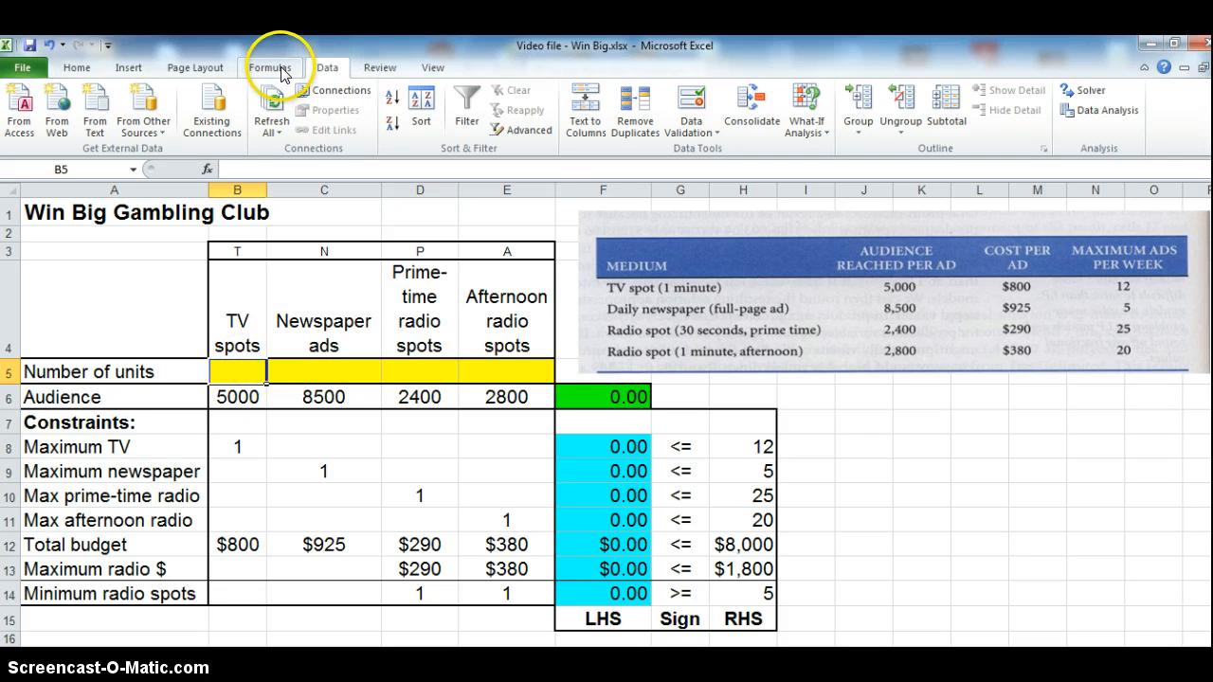
# - Make unconstrained variables non-negative in Solver, solve the model again, and keep the solution
pyautogui.click(1097, 91)
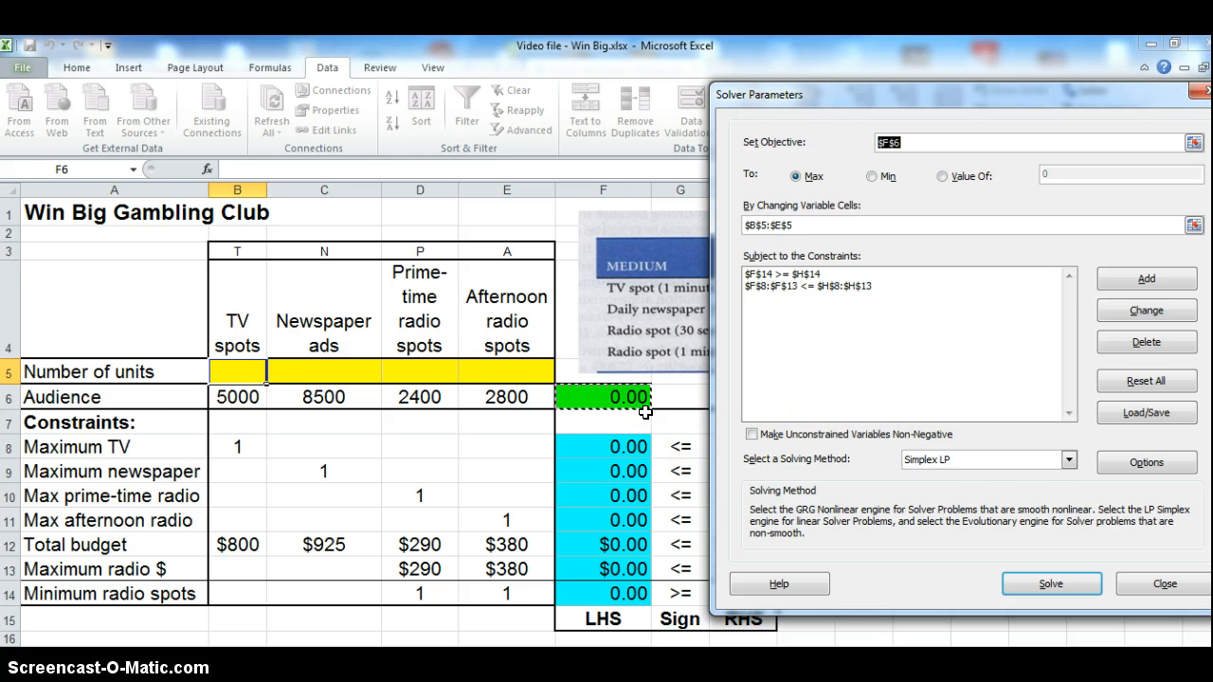
pyautogui.click(752, 434)
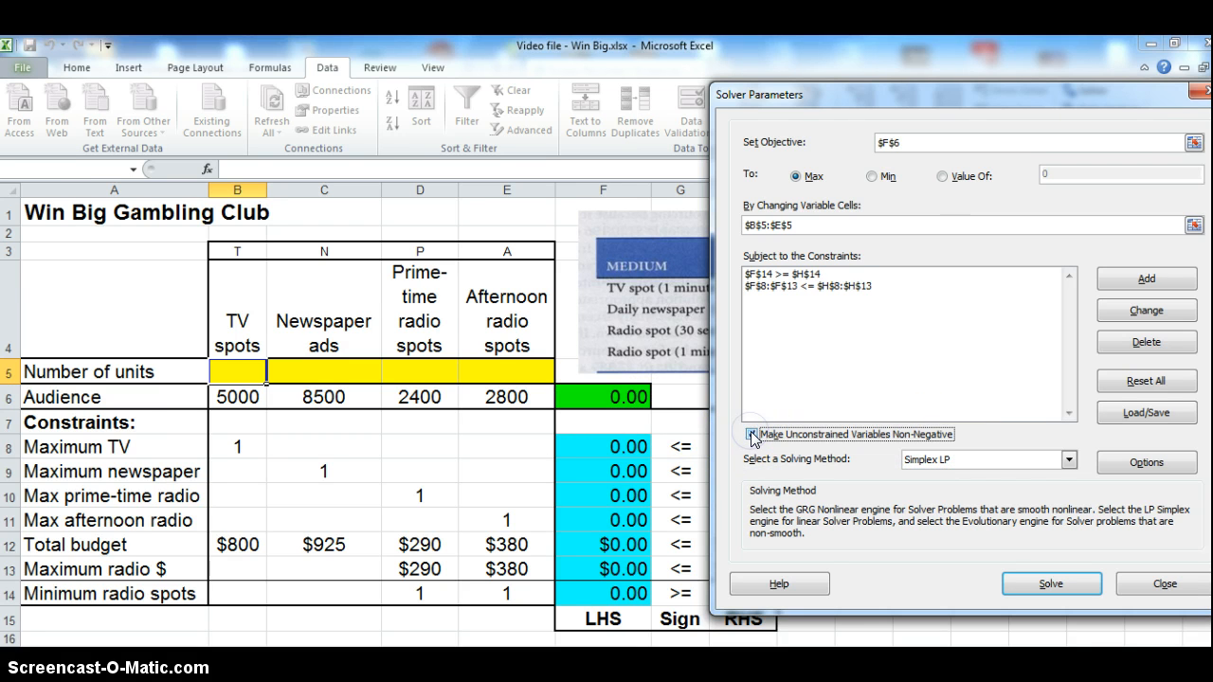
pyautogui.click(1069, 586)
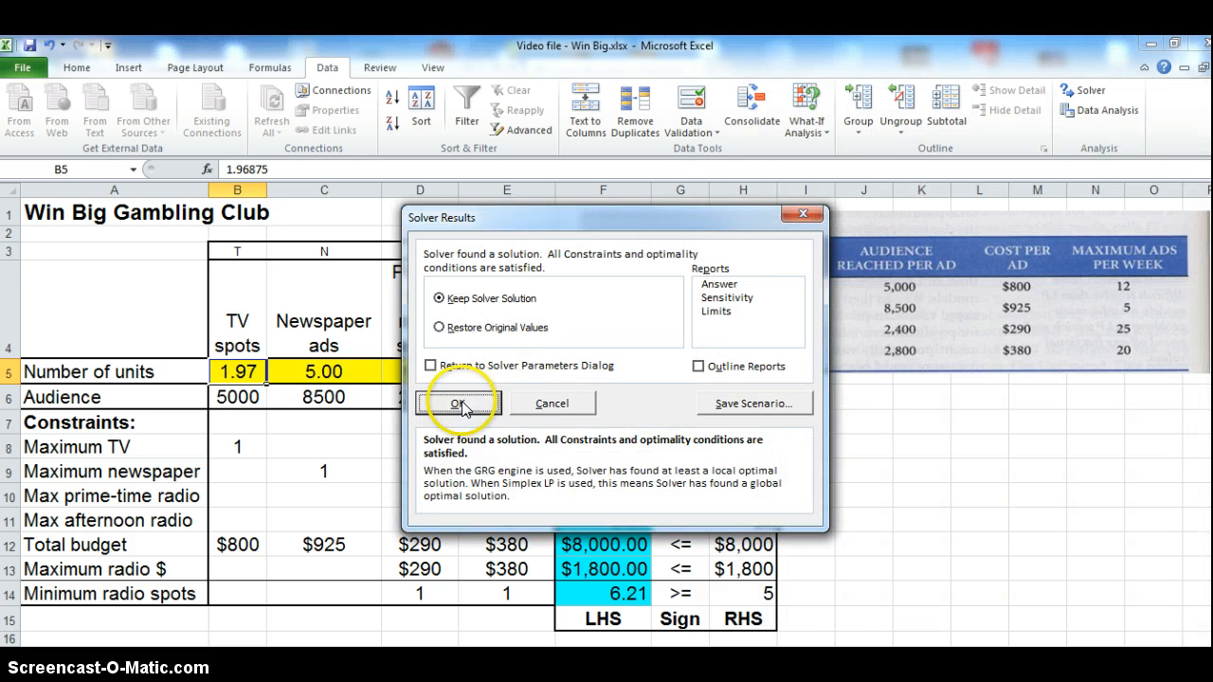
pyautogui.click(459, 404)
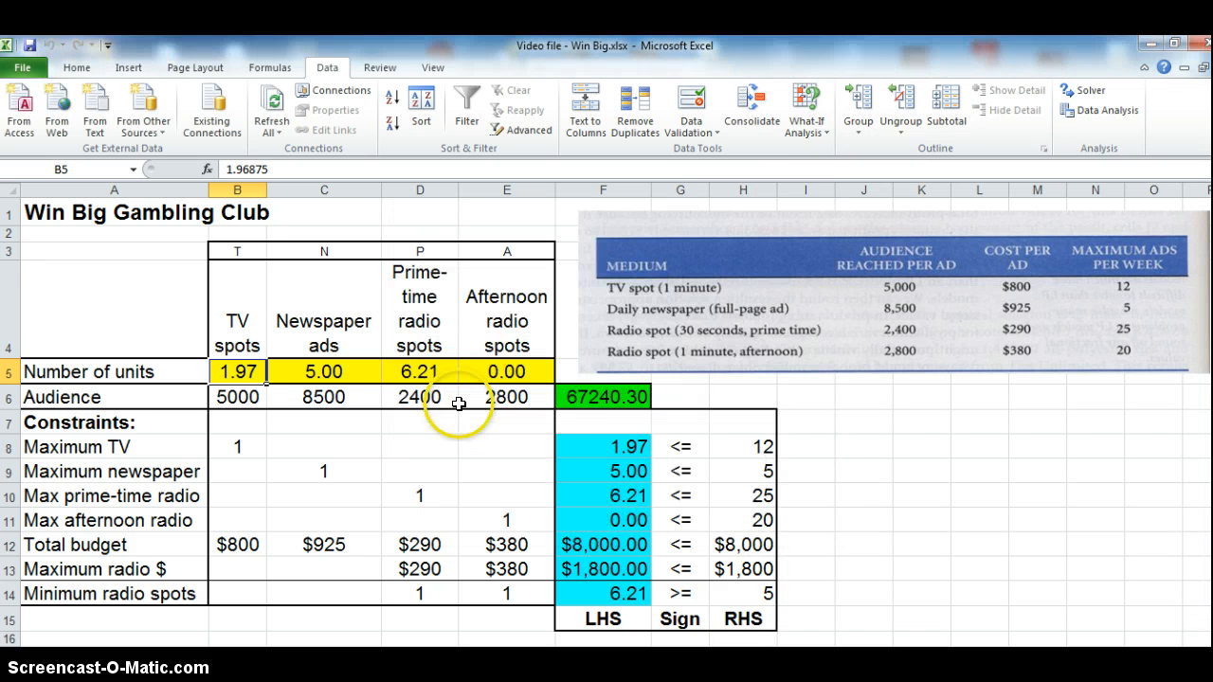
# - Examine the new total audience and the number of TV and prime-time radio spots in the solution
pyautogui.click(547, 397)
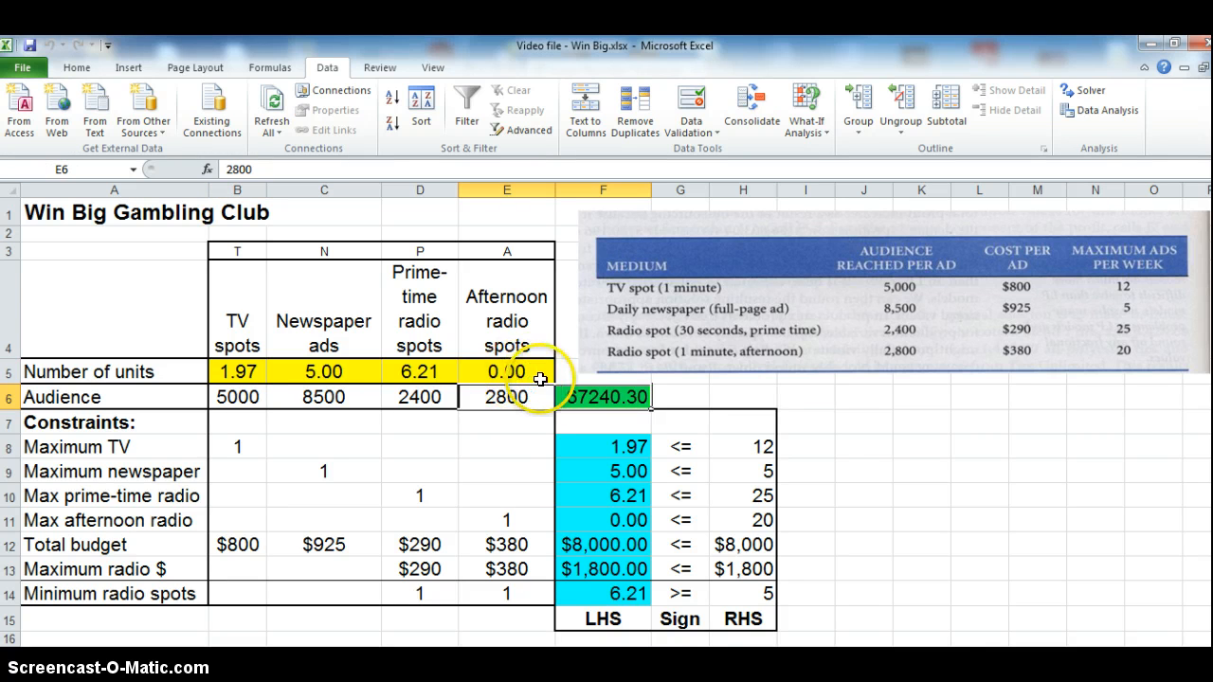
pyautogui.click(588, 398)
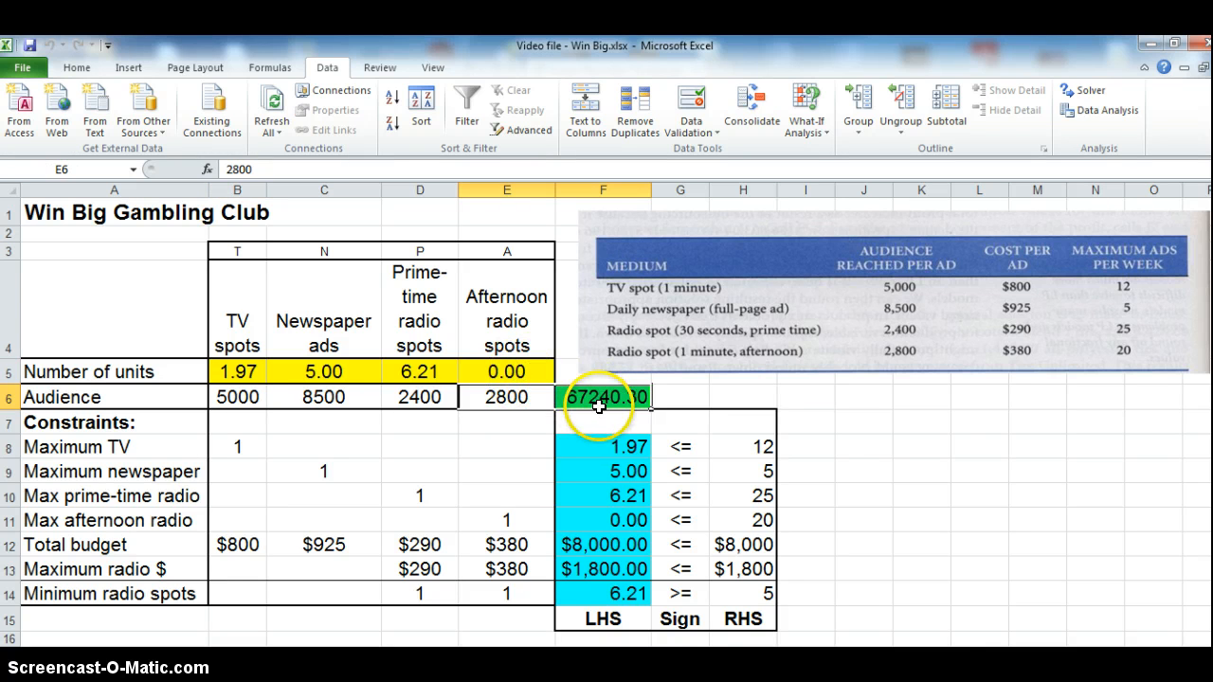
pyautogui.press('Return')
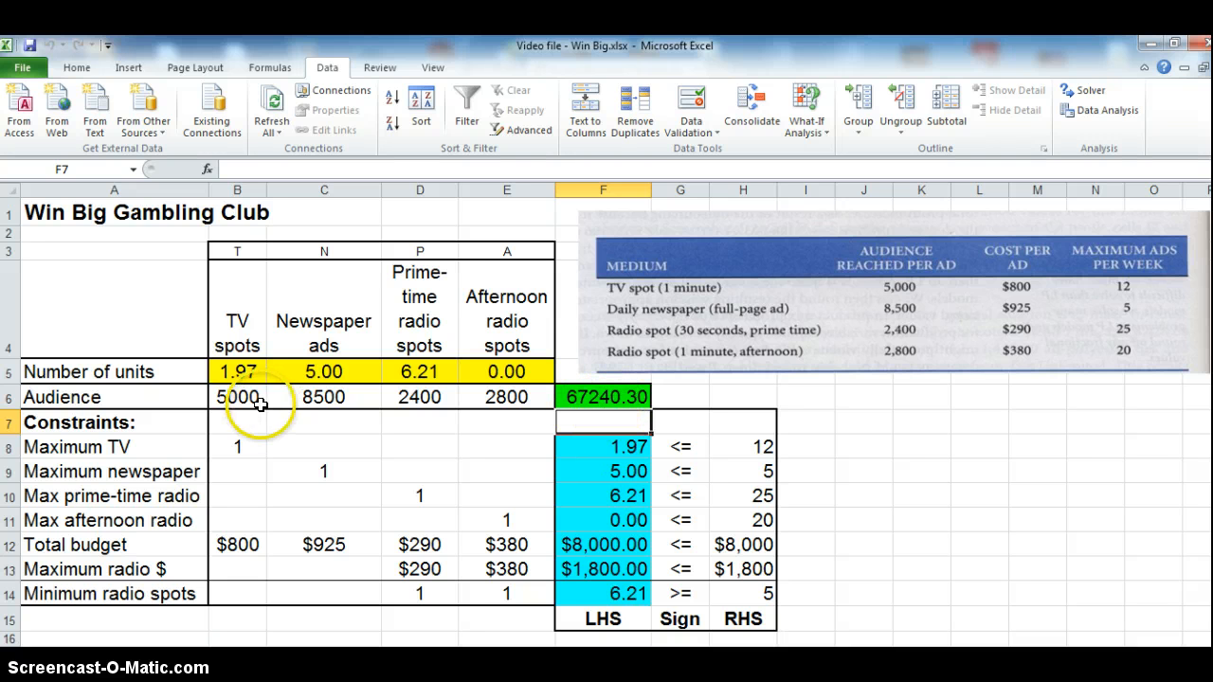
pyautogui.click(238, 370)
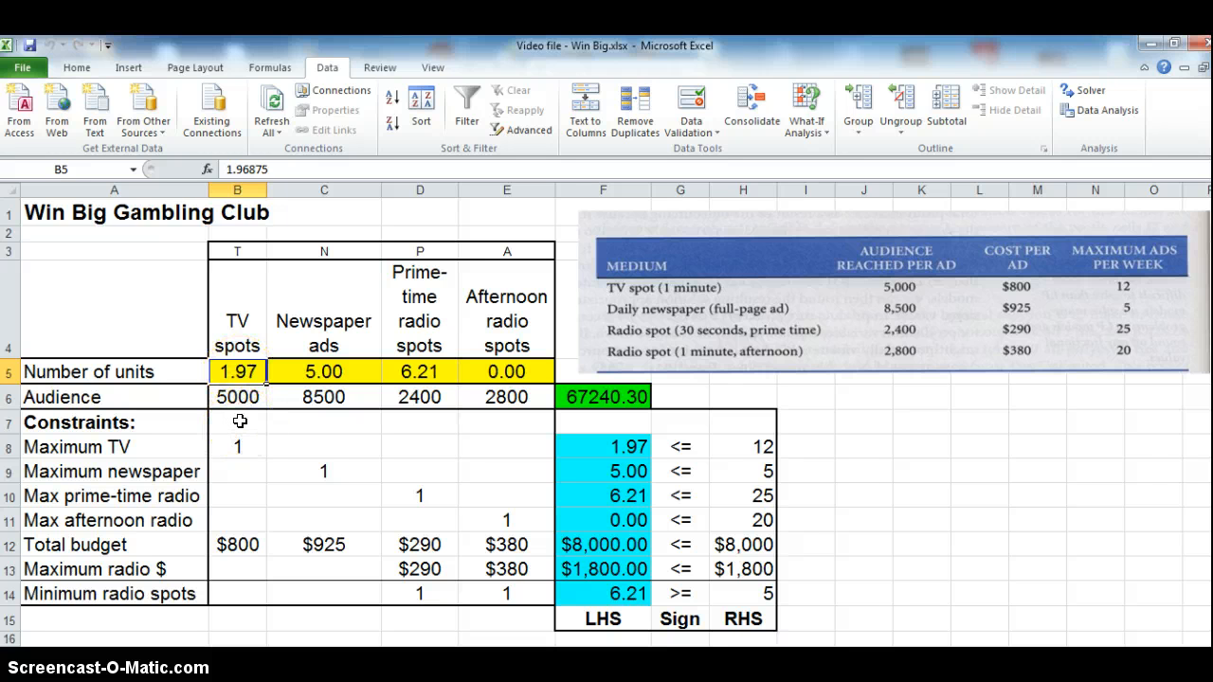
pyautogui.click(401, 371)
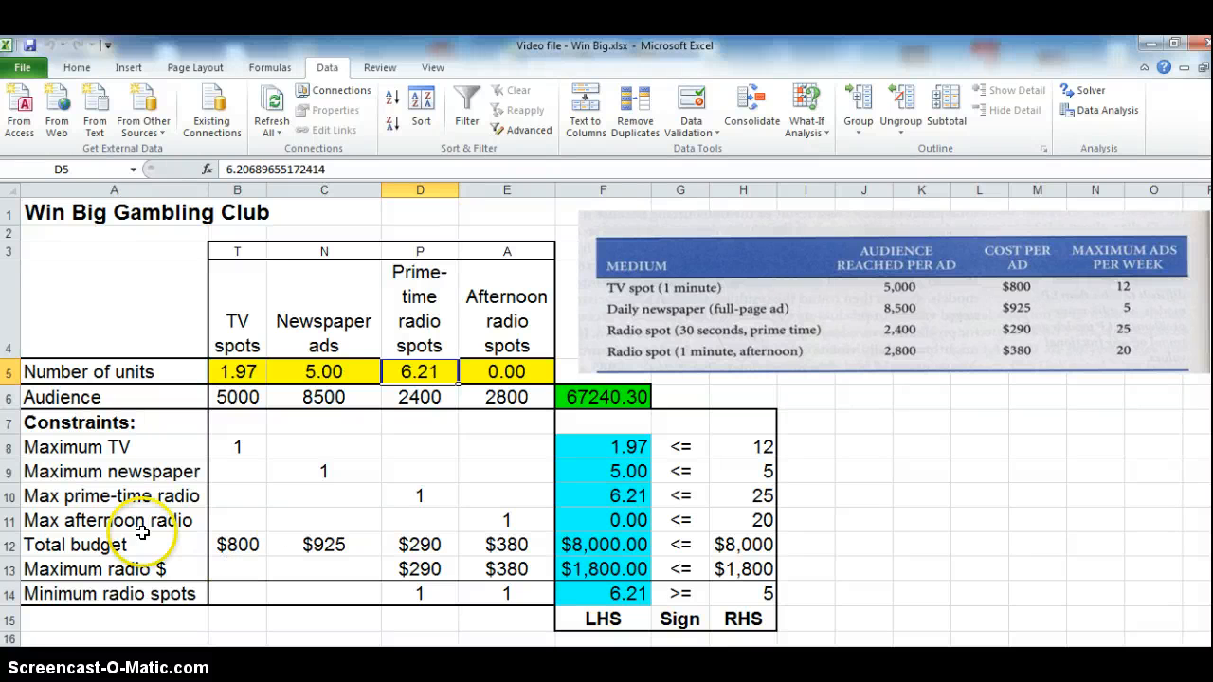
# - Clear the solved number of units for all four media in B5:E5
pyautogui.moveTo(237, 369); pyautogui.dragTo(512, 367)
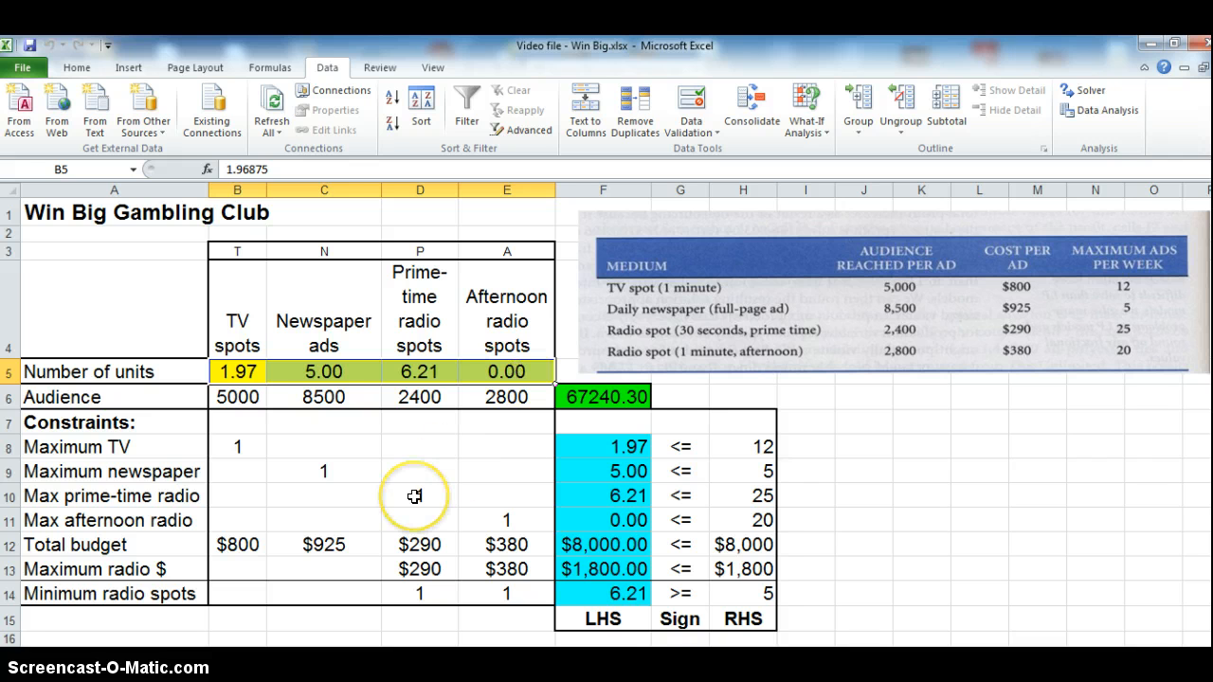
pyautogui.press('Delete')
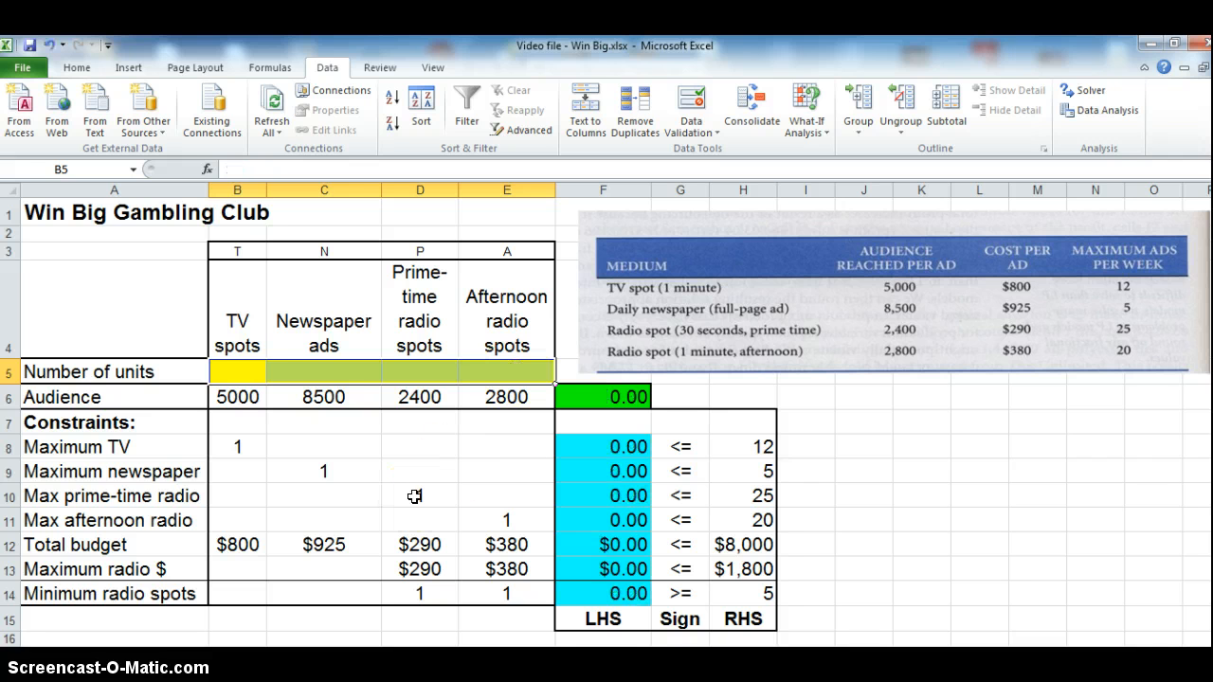
pyautogui.click(318, 369)
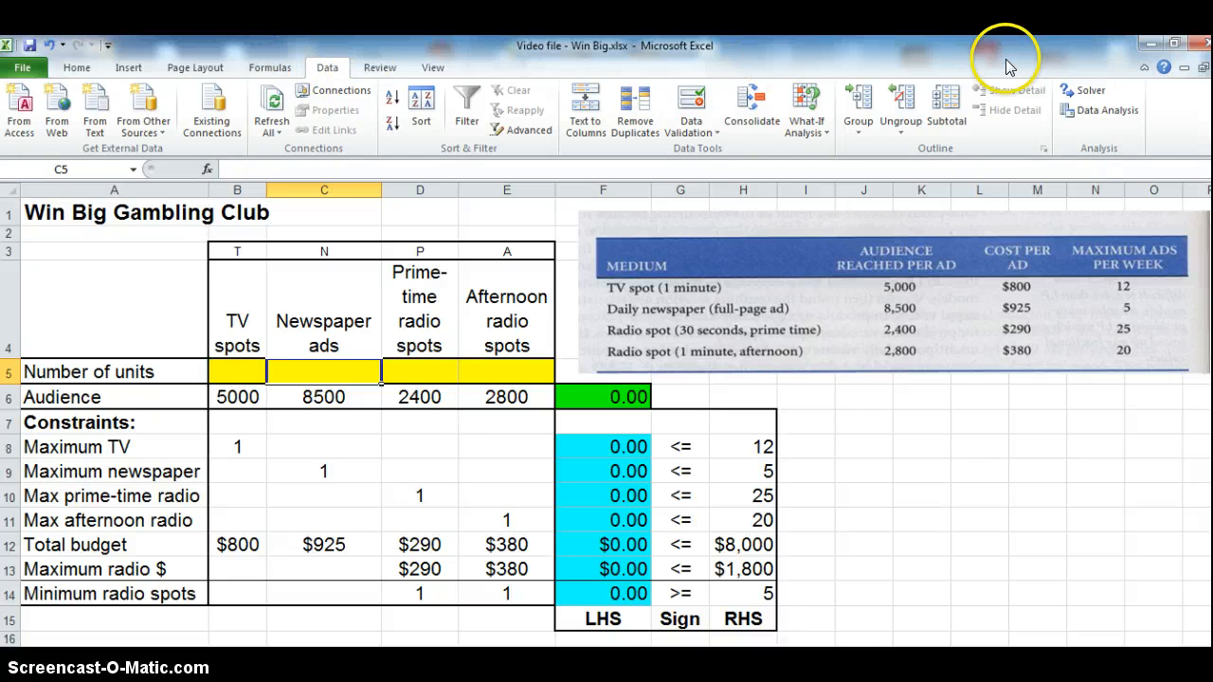
# - Add a Solver constraint requiring B5:E5 to be integer, and solve the model again, keeping the Solver solution
pyautogui.click(1090, 91)
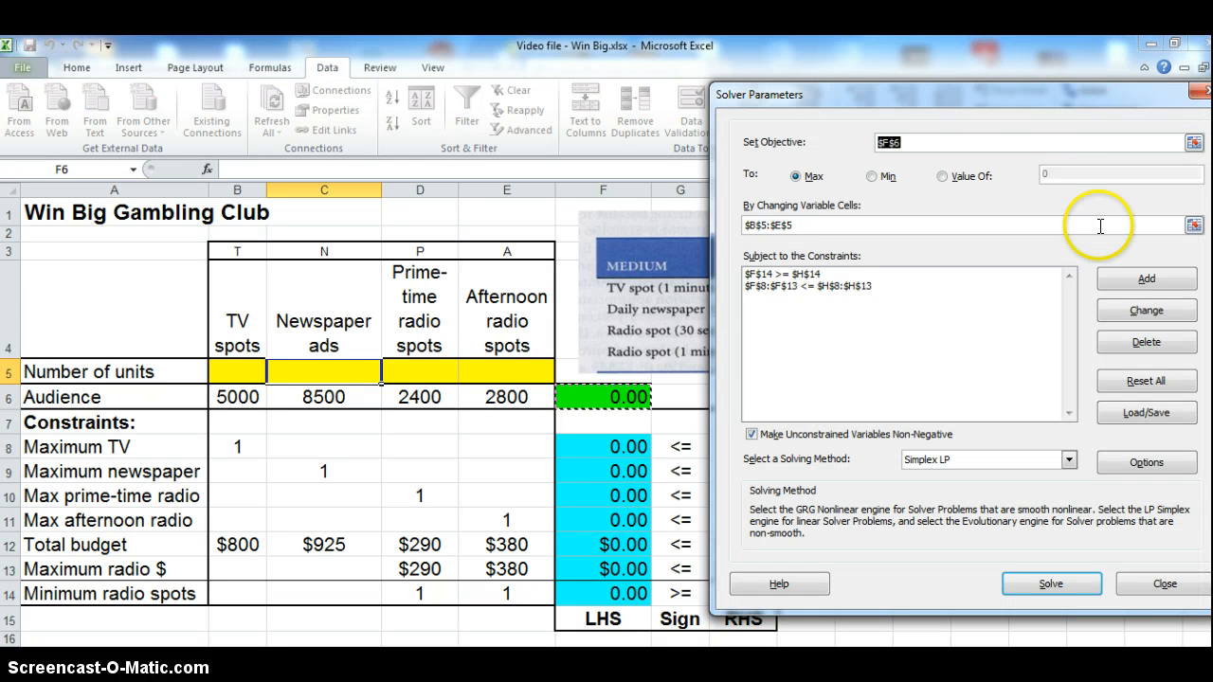
pyautogui.click(1144, 279)
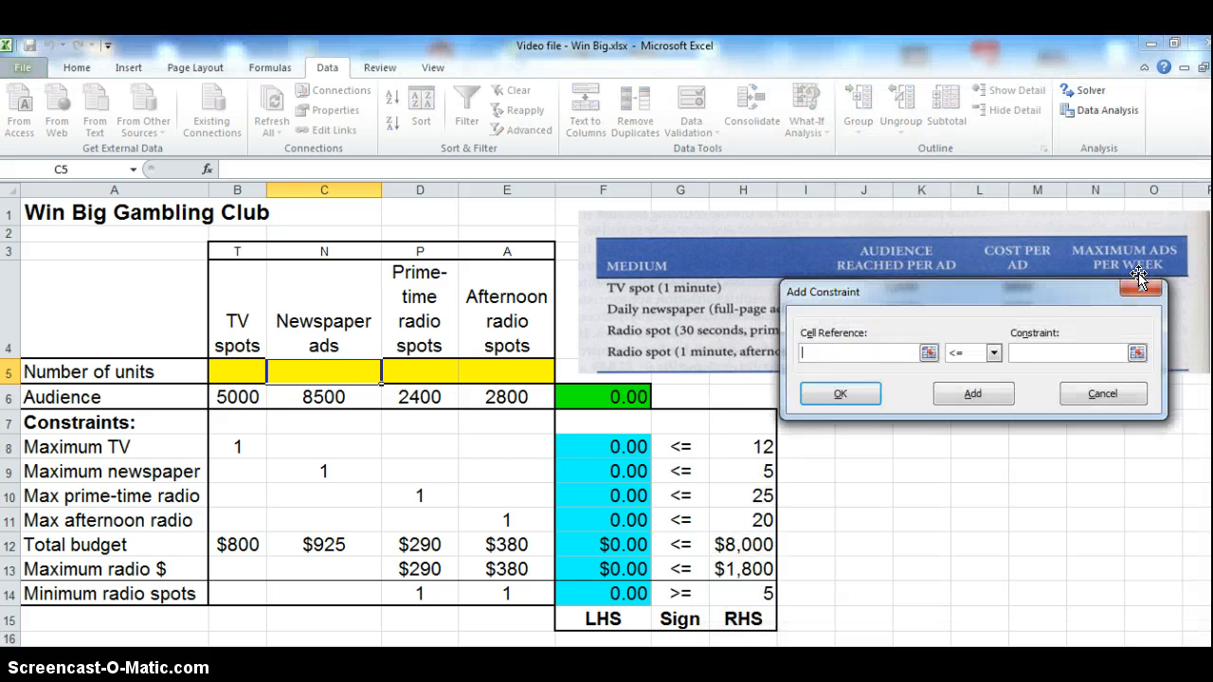
pyautogui.click(234, 368)
pyautogui.moveTo(234, 367); pyautogui.dragTo(500, 377)
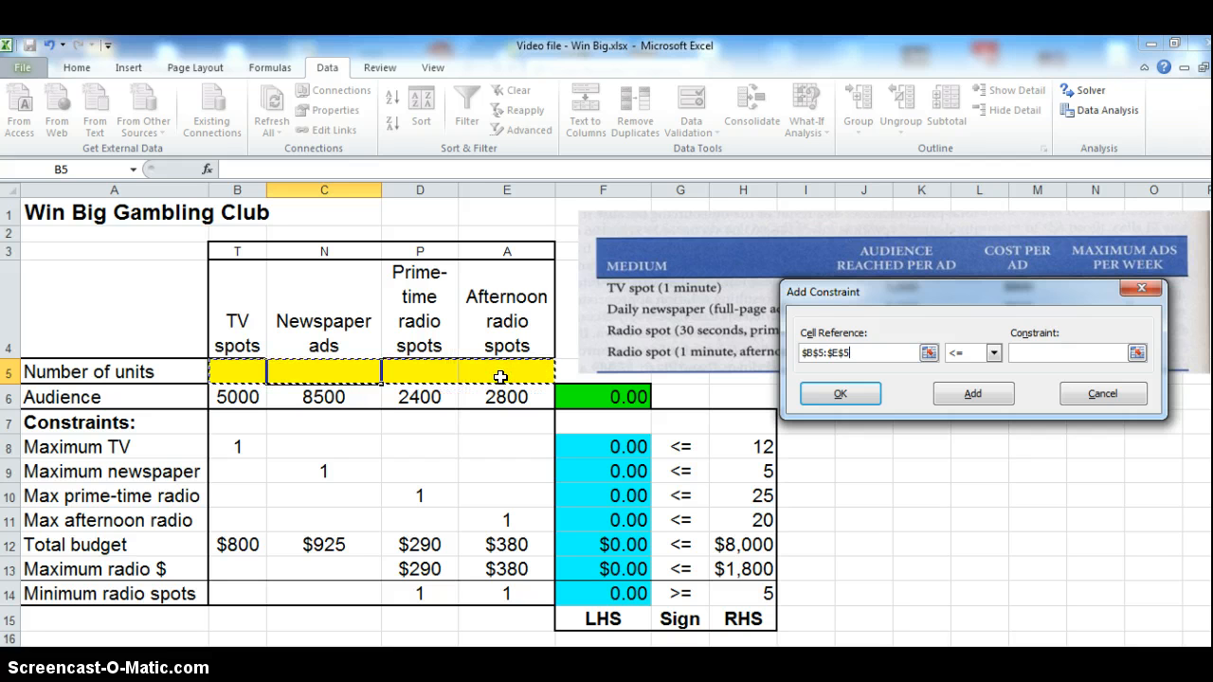
pyautogui.click(994, 354)
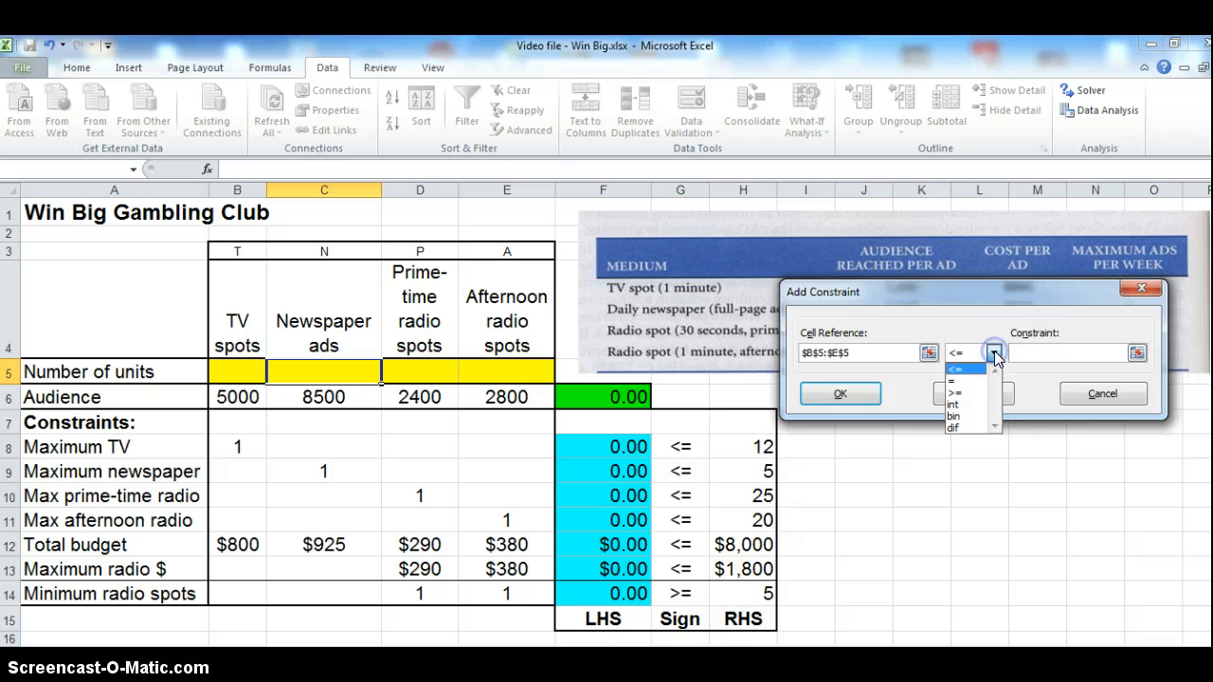
pyautogui.click(961, 413)
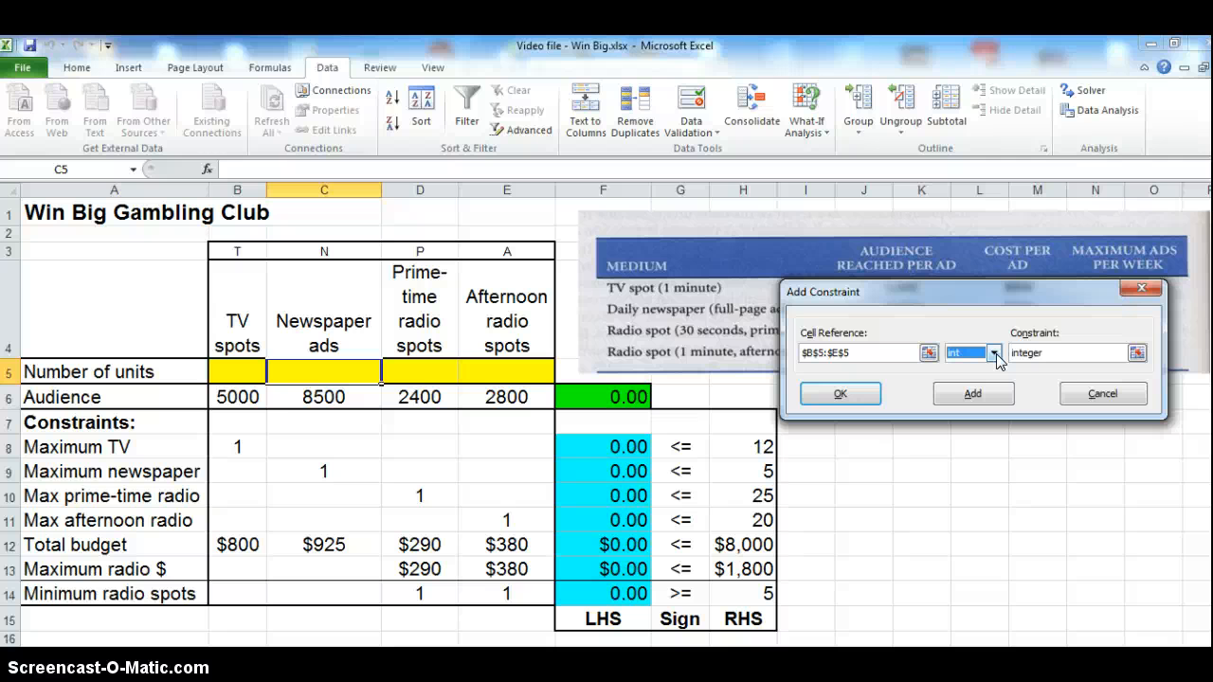
pyautogui.click(858, 396)
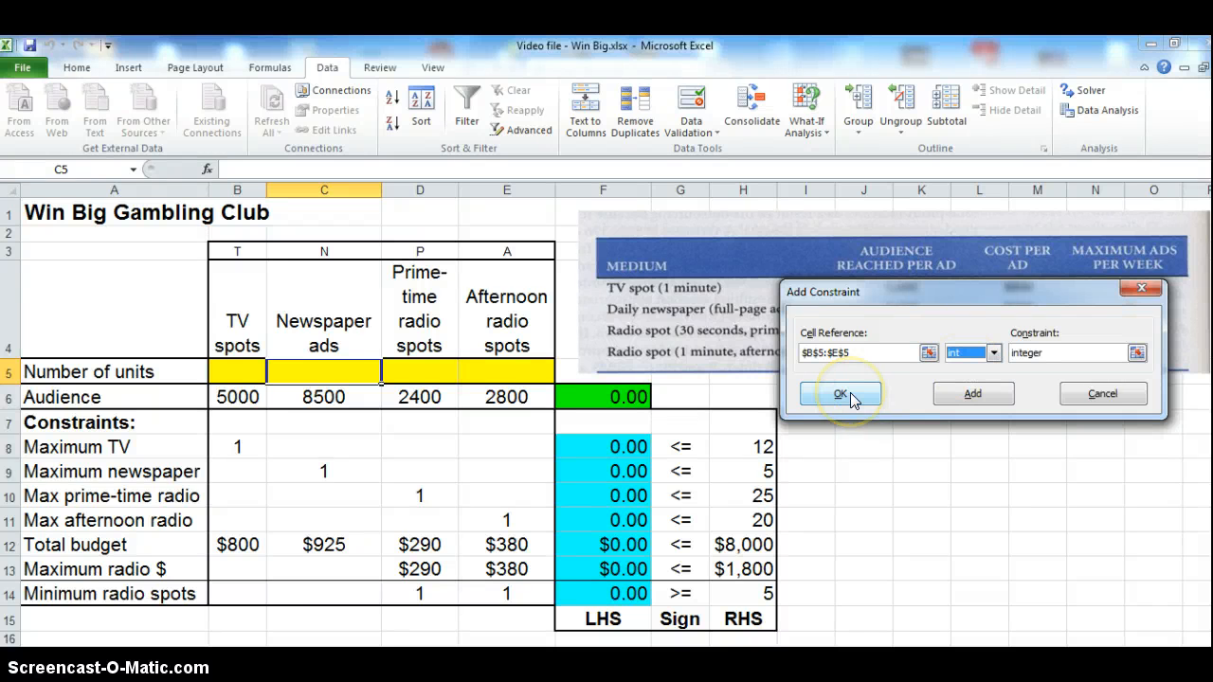
pyautogui.click(842, 396)
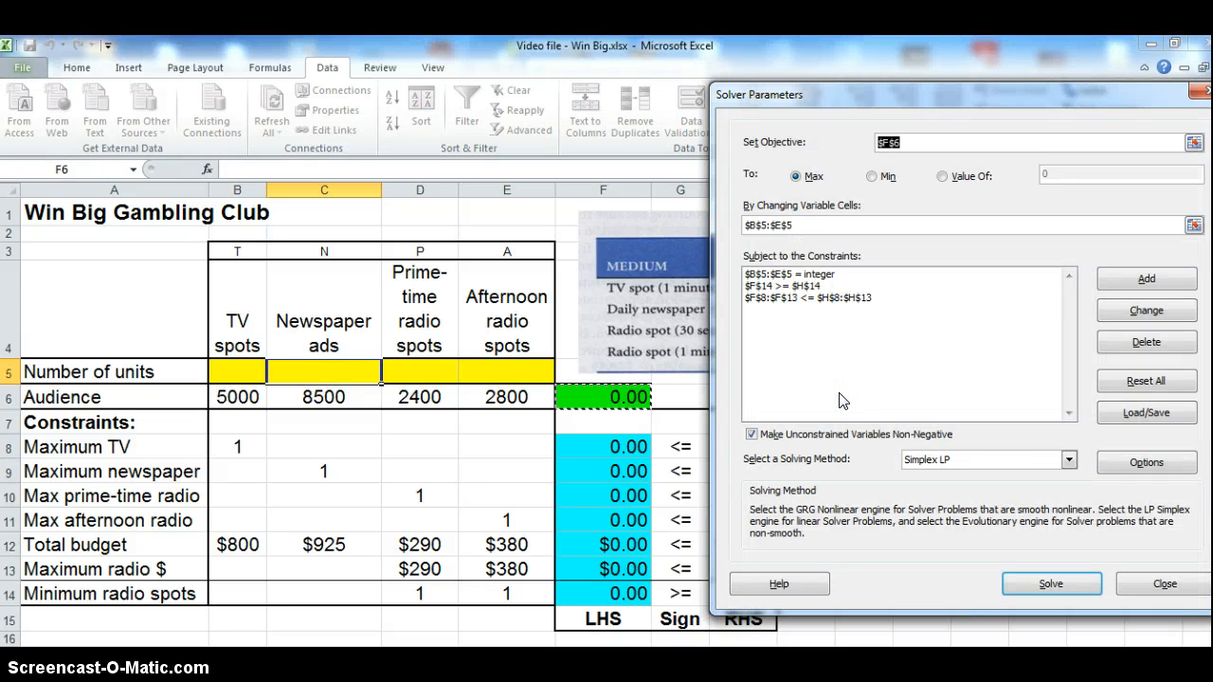
pyautogui.click(1050, 585)
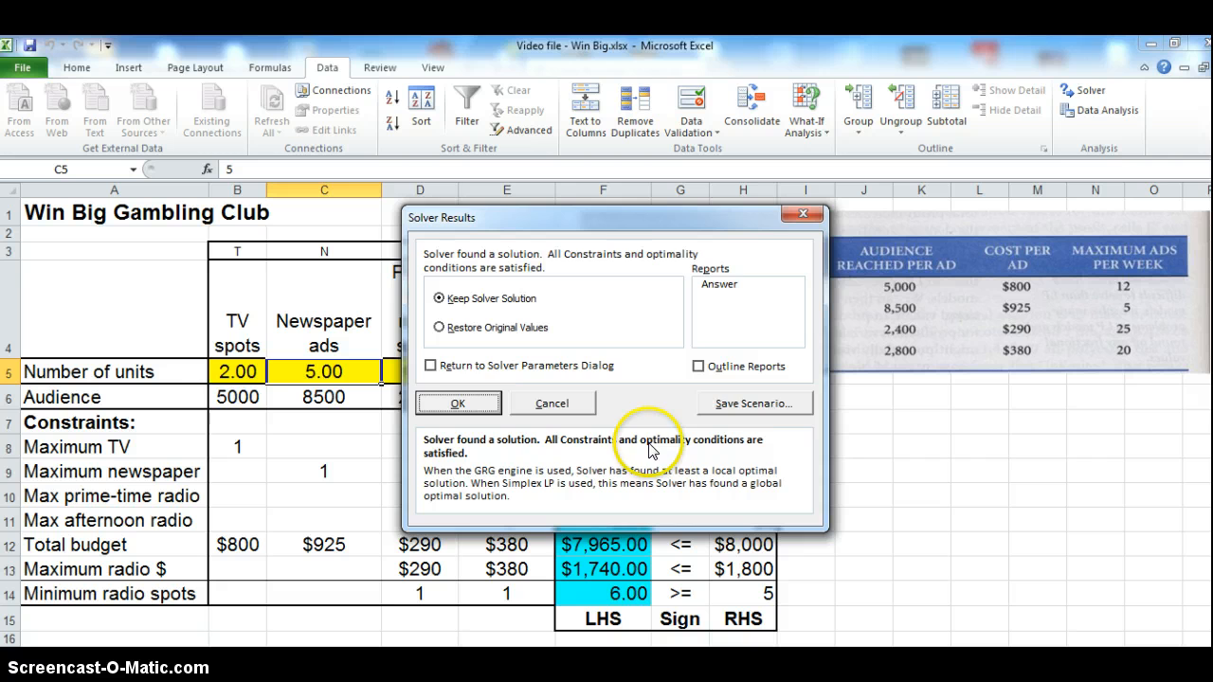
pyautogui.click(458, 403)
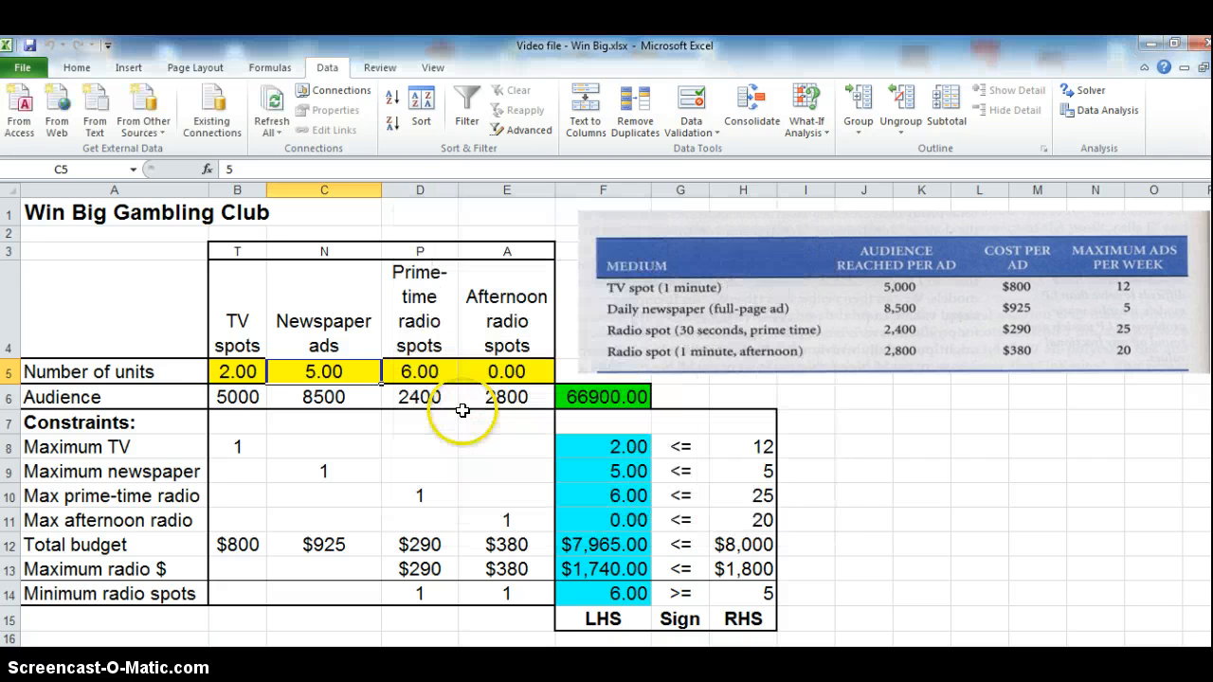
# - Examine the integer number of units for newspaper ads, prime-time radio spots and afternoon radio spots
pyautogui.click(246, 390)
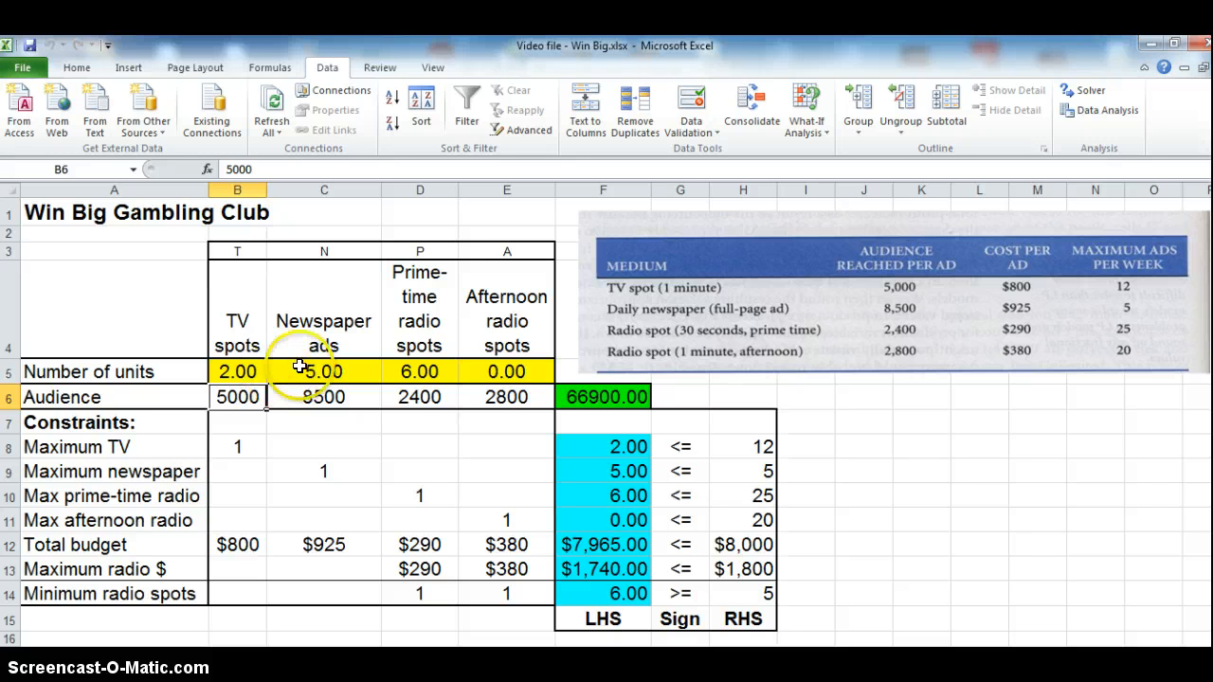
pyautogui.click(284, 371)
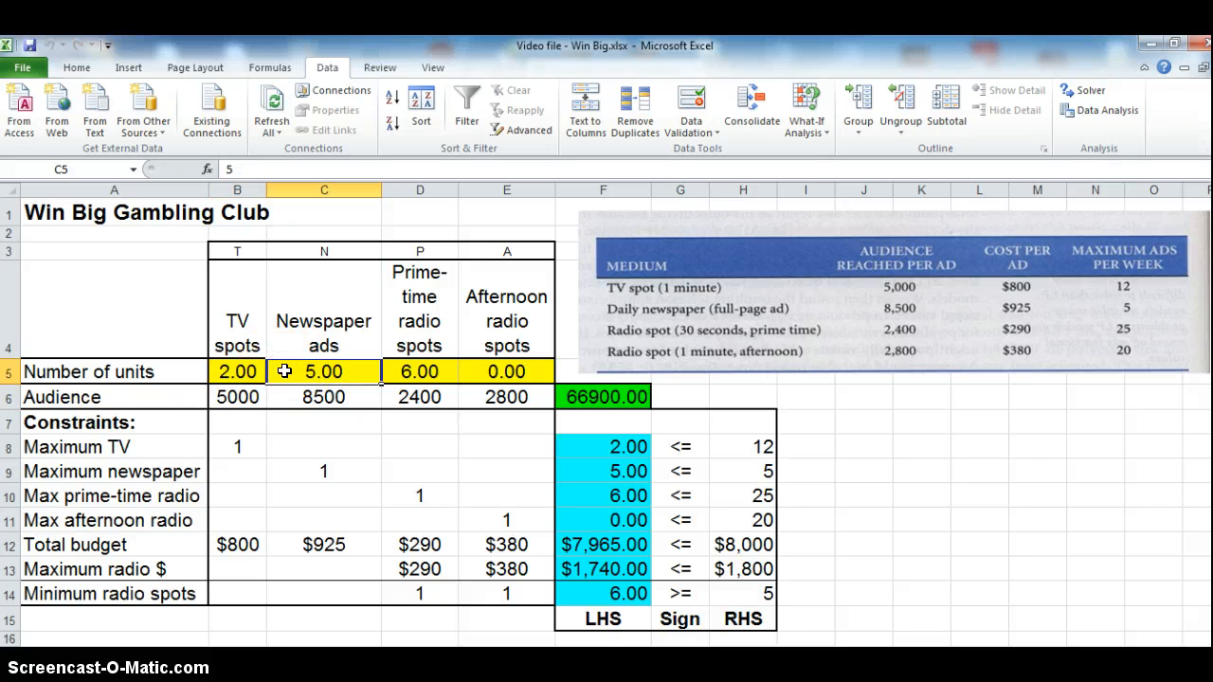
pyautogui.press('Right')
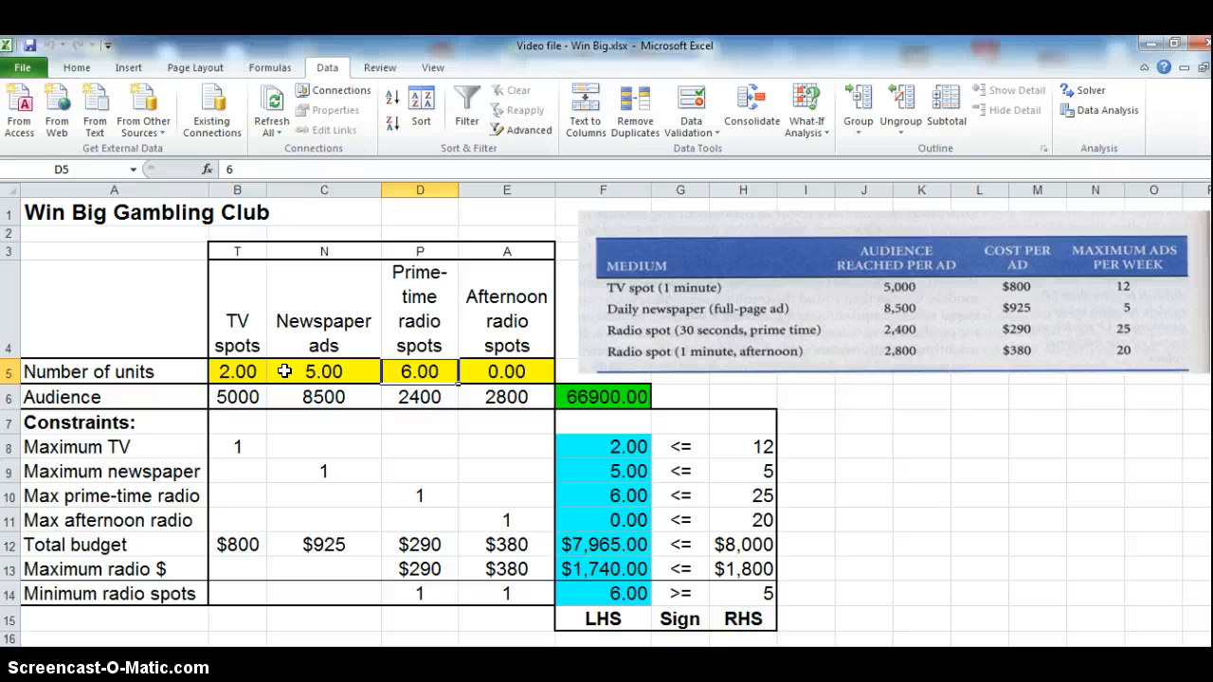
pyautogui.press('Right')
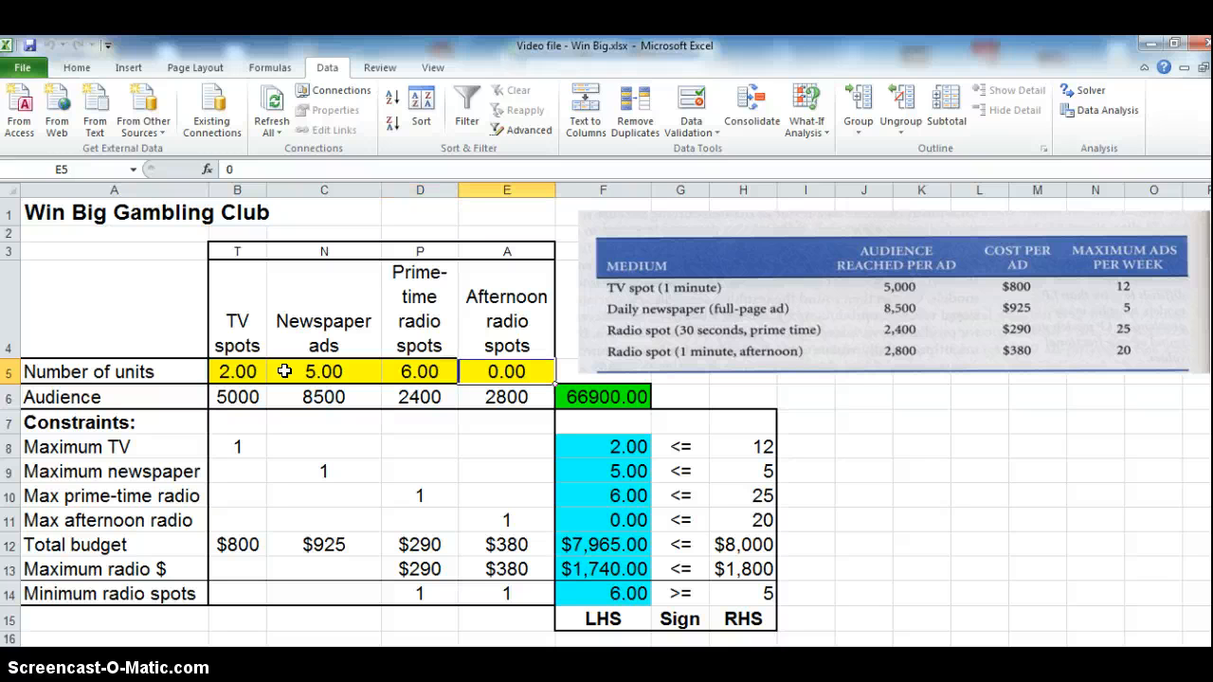
# - Compare the left-hand sides of the total budget and minimum radio spots constraints with their limits, and review the other right-hand-side limits
pyautogui.click(592, 544)
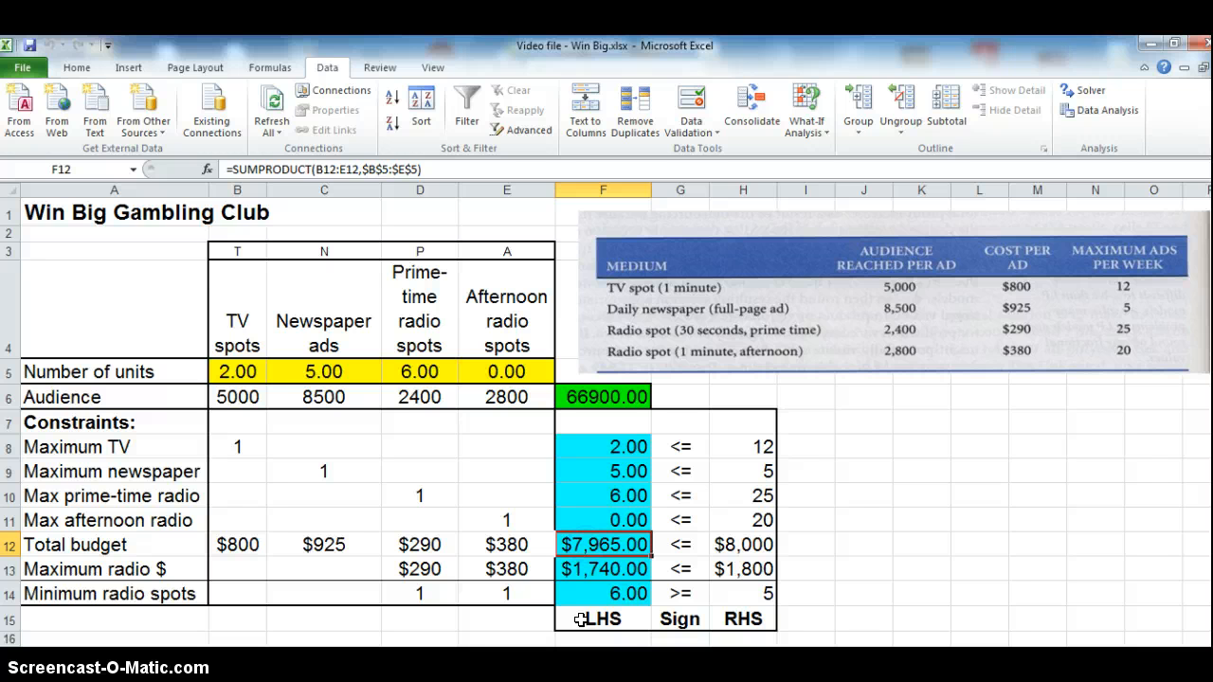
pyautogui.press('Right')
pyautogui.press('Right')
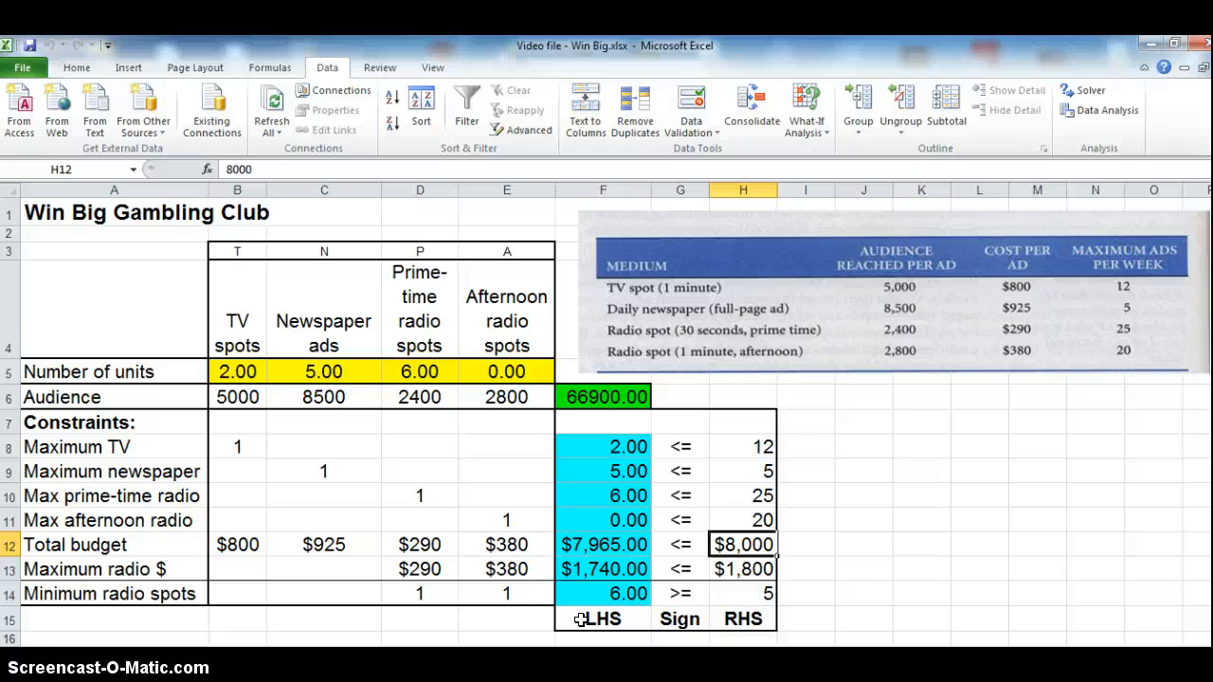
pyautogui.press('Up')
pyautogui.press('Up')
pyautogui.press('Up')
pyautogui.press('Up')
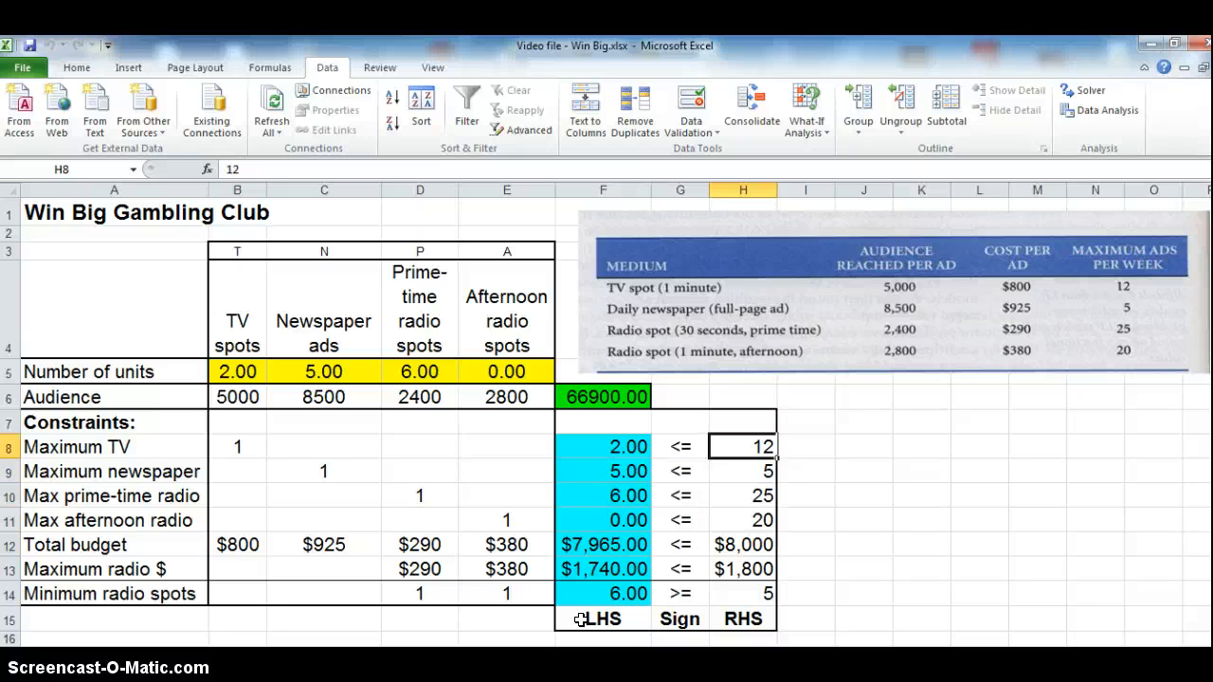
pyautogui.press('Down')
pyautogui.press('Down')
pyautogui.press('Down')
pyautogui.press('Down')
pyautogui.press('Down')
pyautogui.press('Down')
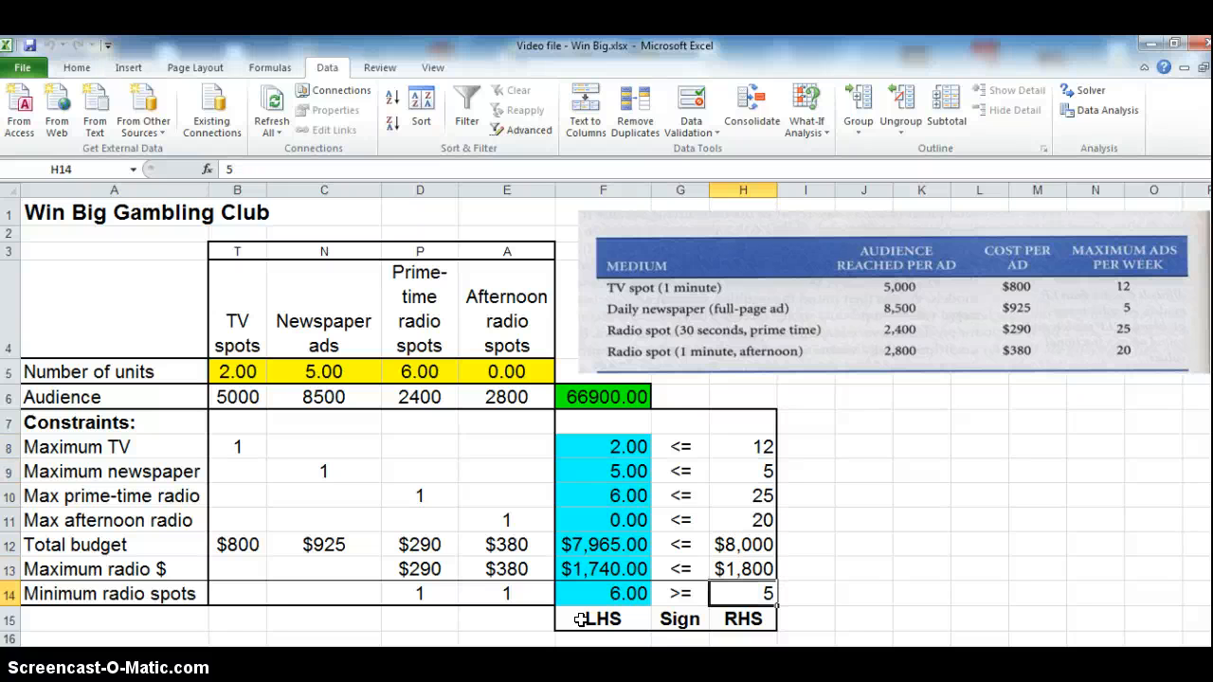
pyautogui.press('Left')
pyautogui.press('Left')
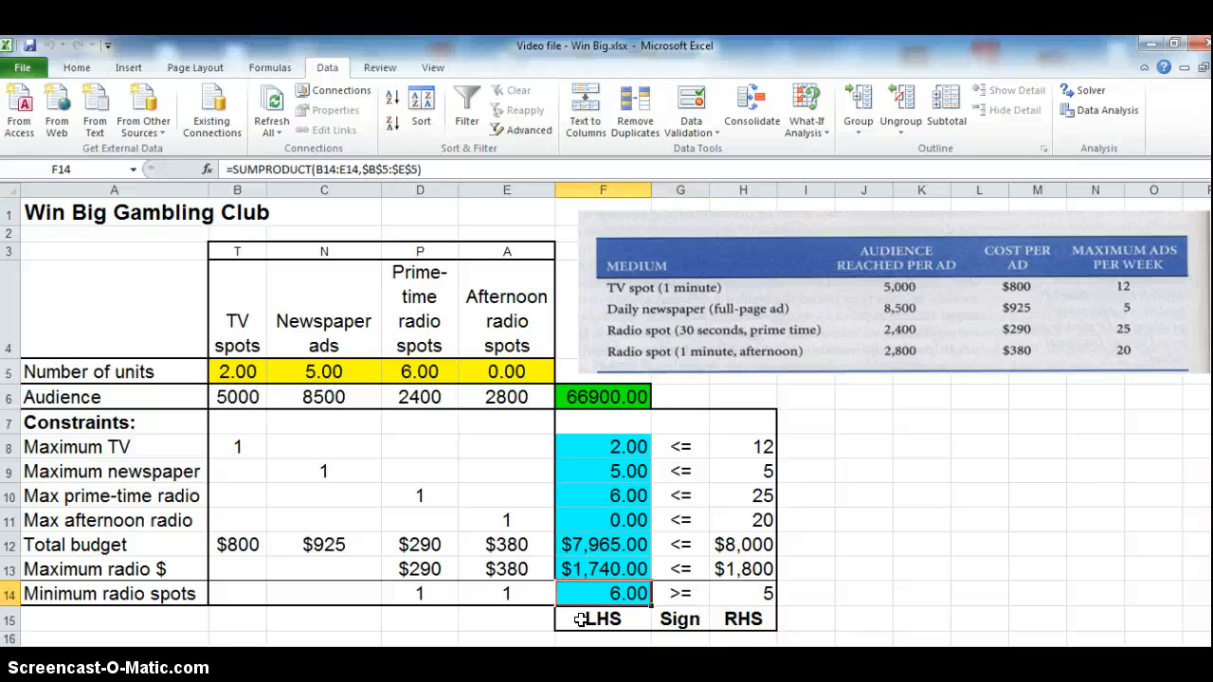
pyautogui.click(749, 594)
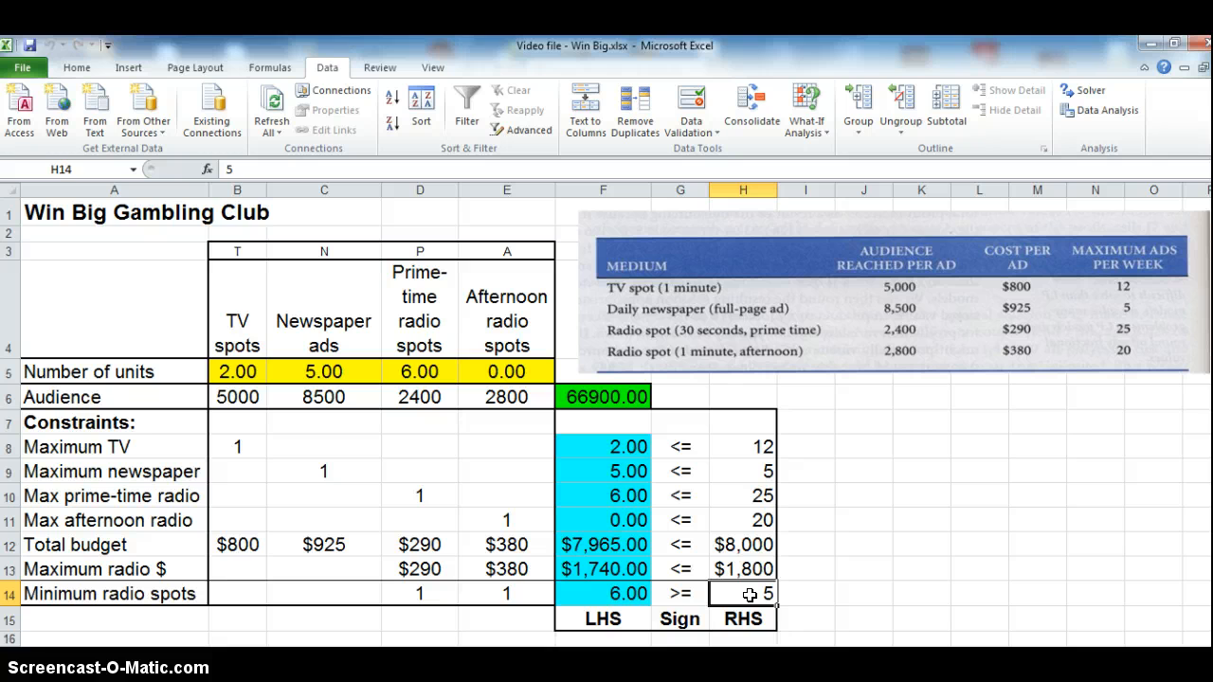